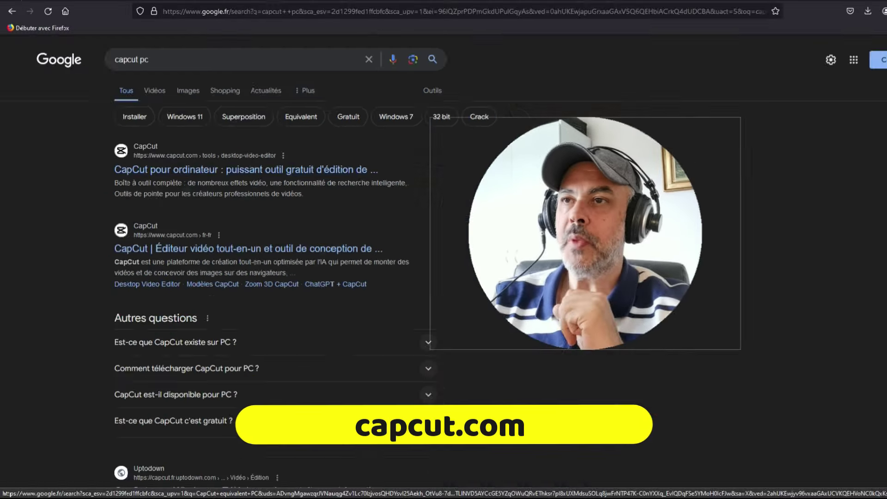
# - Switch to CapCut, view the actions available for project 0429, and open project 0523 (4)
pyautogui.click(134, 178)
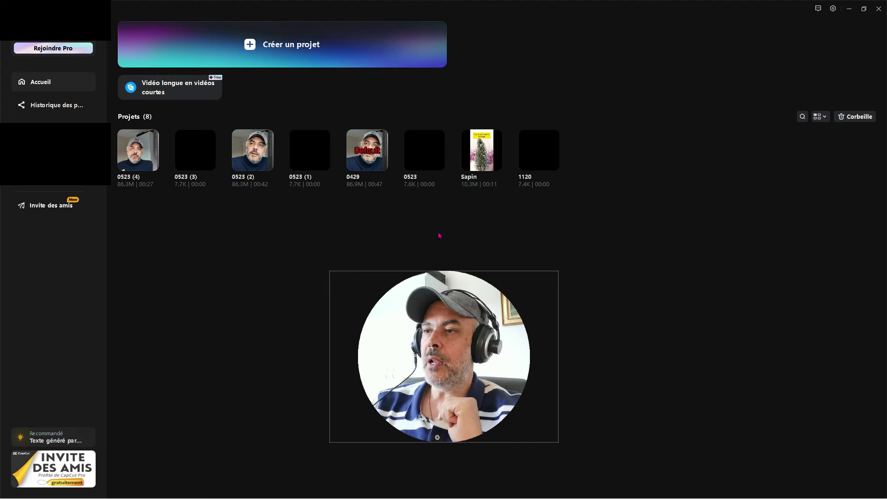
pyautogui.moveTo(385, 166)
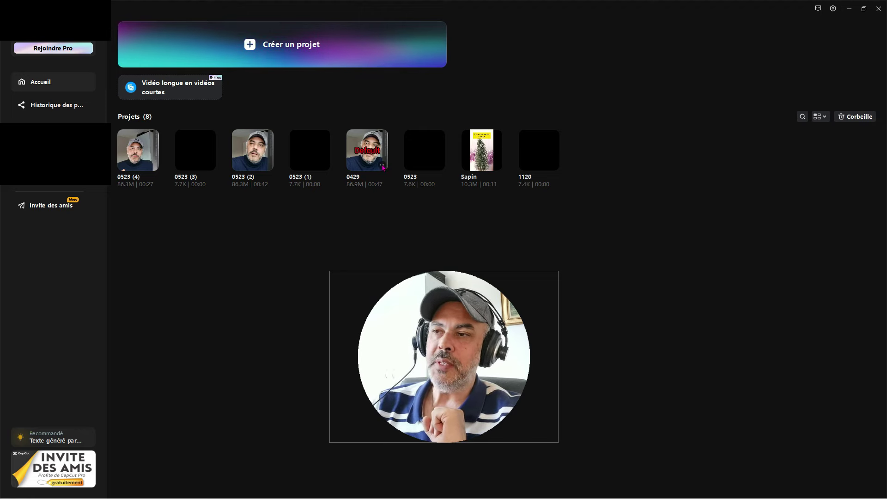
pyautogui.click(383, 167)
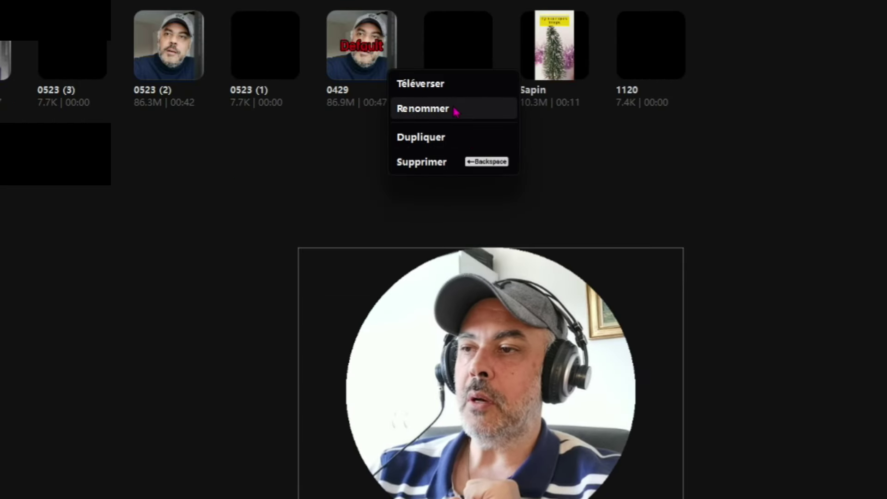
pyautogui.click(138, 231)
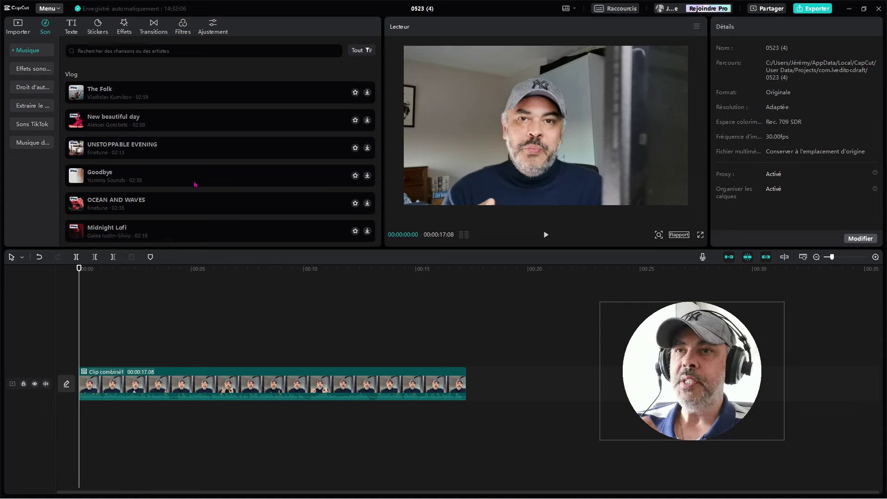
# - Show the text tools and browse the available text templates
pyautogui.click(68, 29)
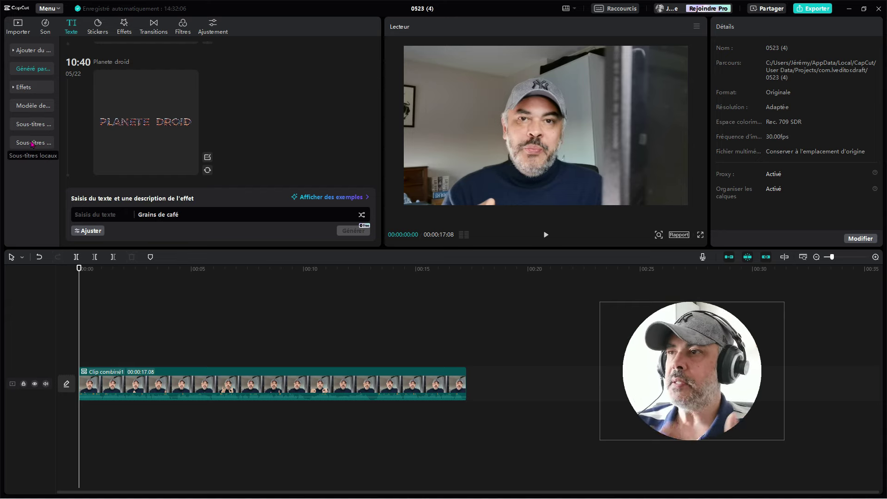
pyautogui.click(28, 105)
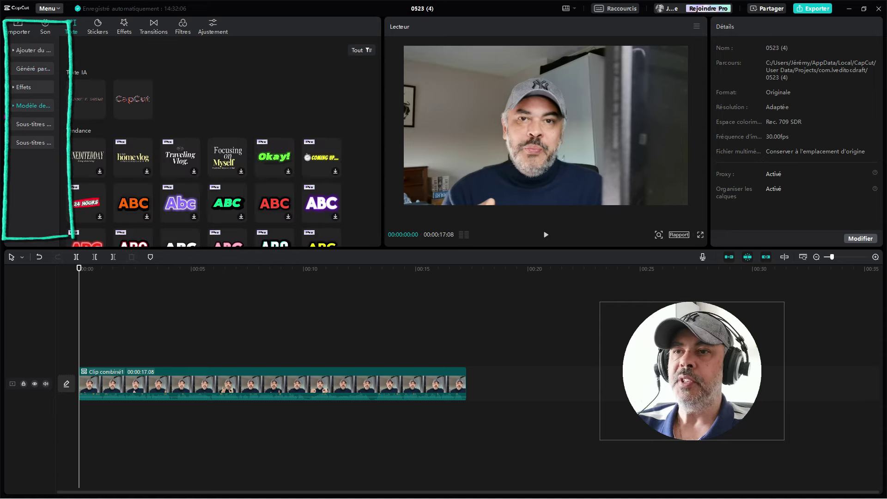
pyautogui.scroll(-8, 242, 161)
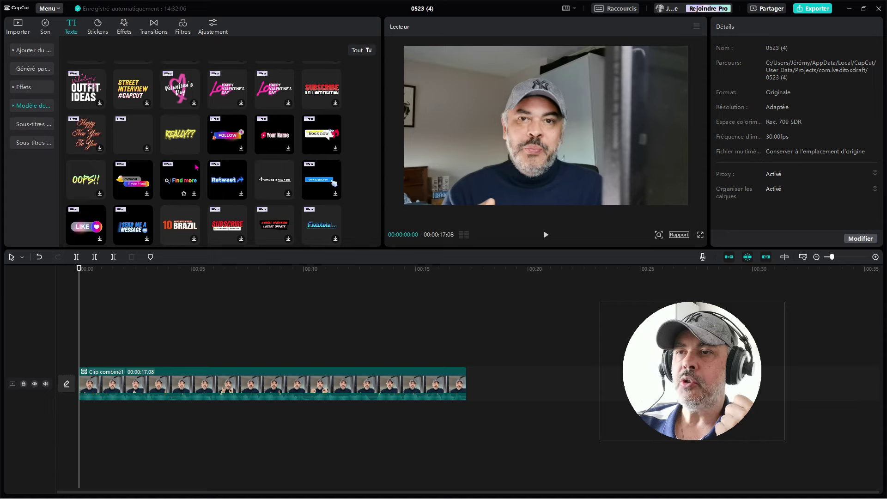
pyautogui.scroll(5, 238, 166)
pyautogui.scroll(-2, 196, 167)
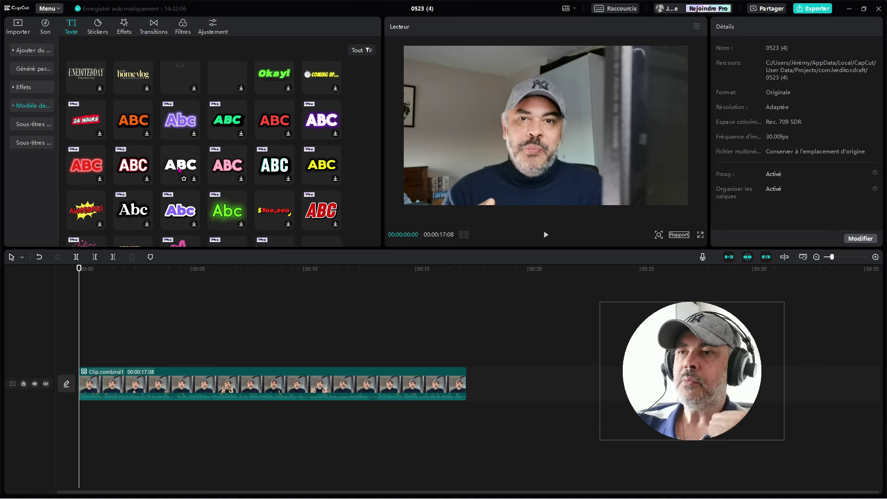
# - Browse the trending stickers in the sticker library
pyautogui.click(98, 24)
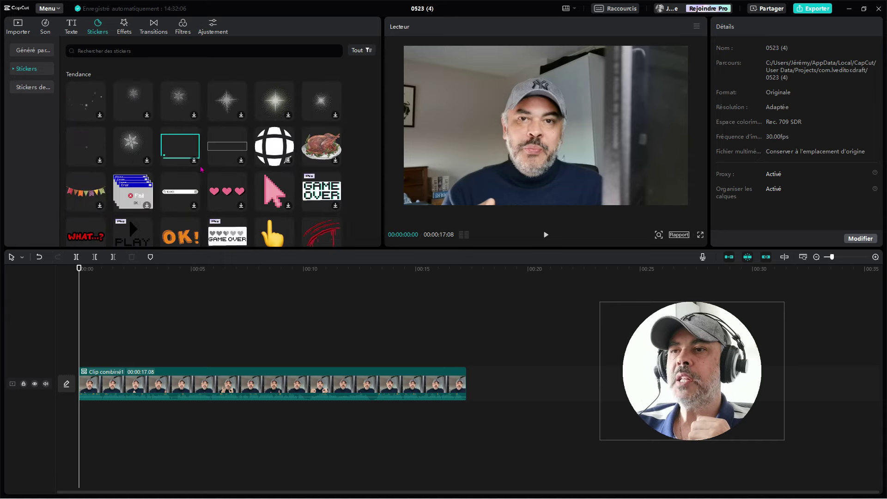
pyautogui.click(356, 51)
pyautogui.click(355, 51)
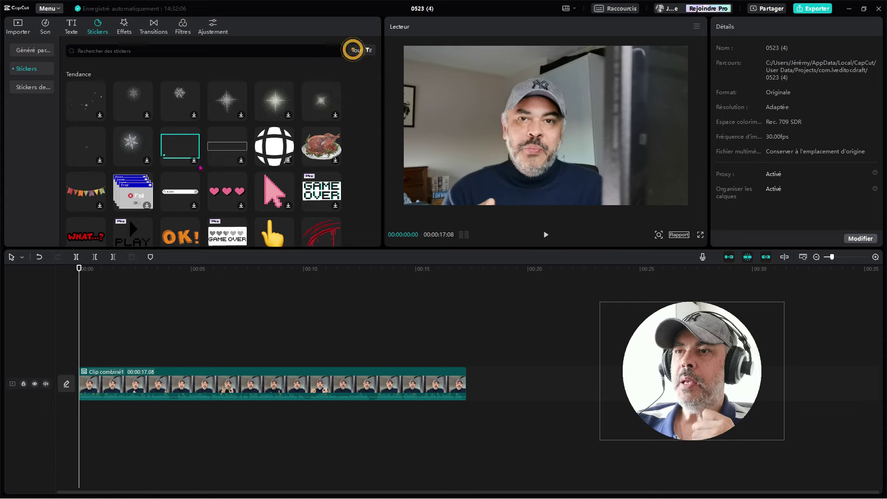
pyautogui.scroll(-3, 120, 159)
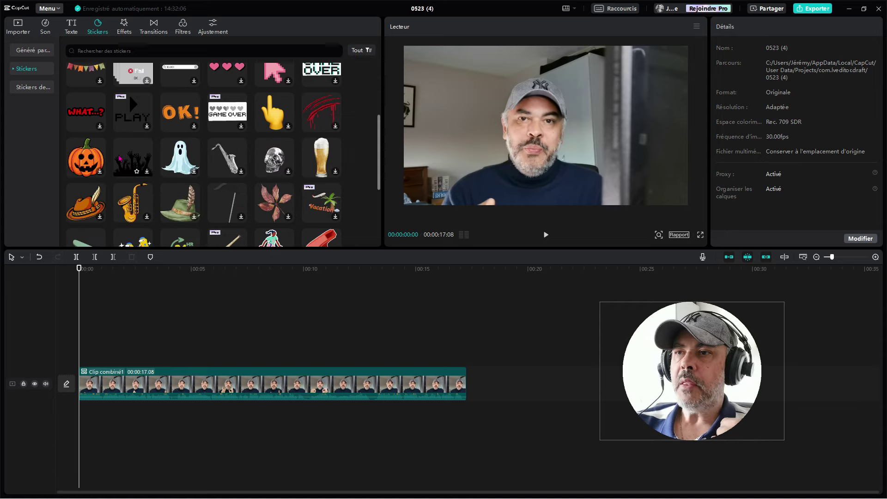
pyautogui.scroll(-3, 157, 182)
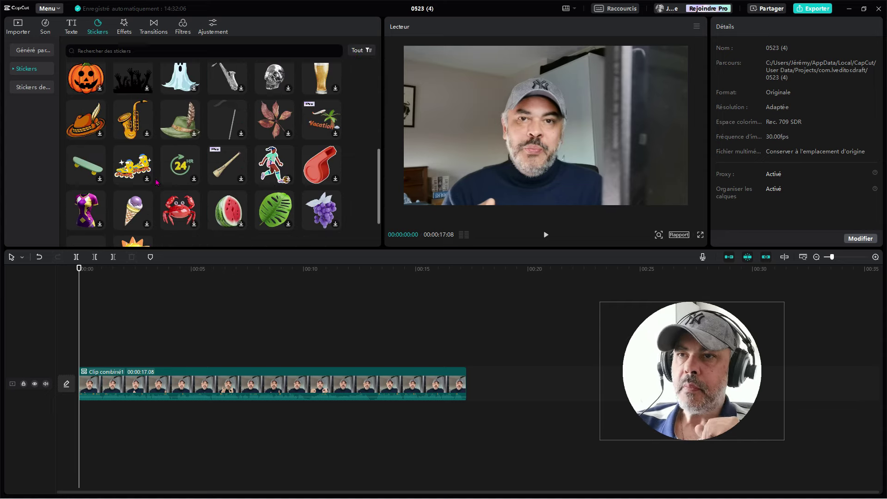
# - Expand the sticker categories and look through them, including the Barbie stickers
pyautogui.click(13, 70)
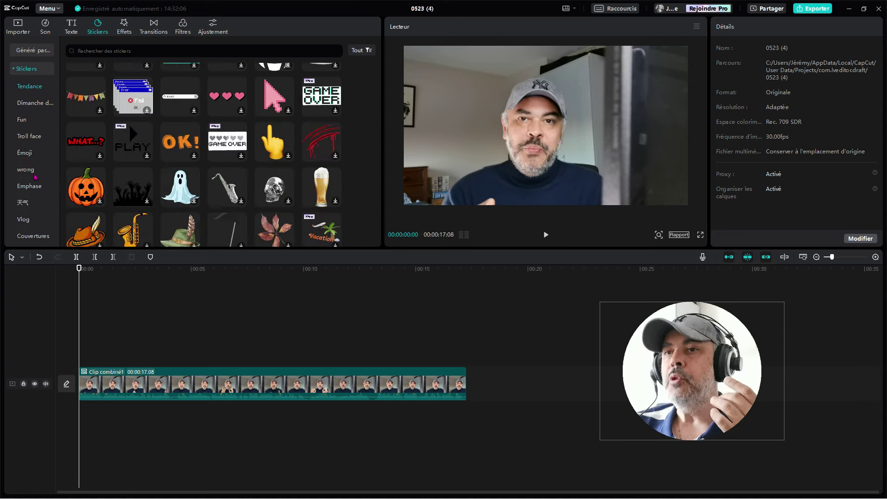
pyautogui.scroll(-2, 35, 177)
pyautogui.scroll(-1, 35, 177)
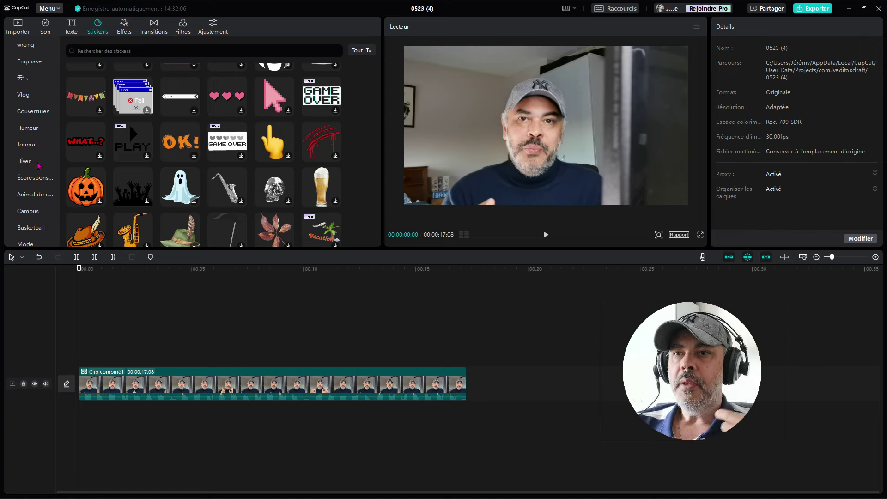
pyautogui.scroll(-3, 34, 190)
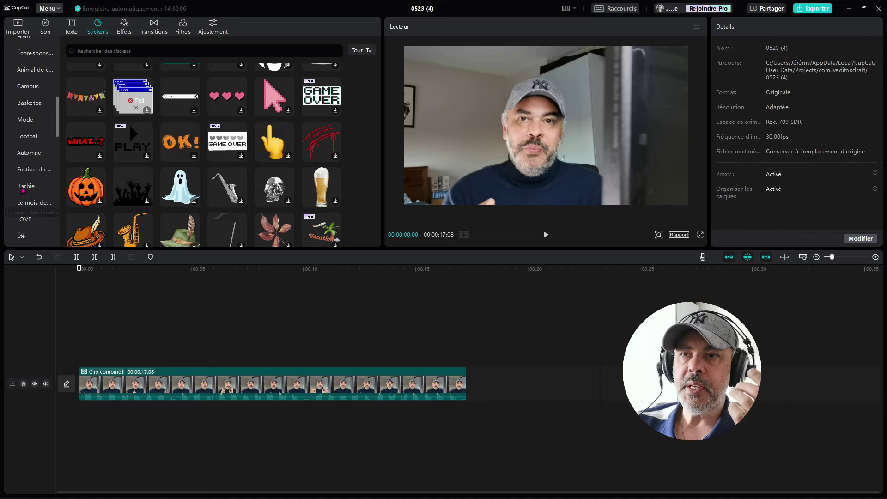
pyautogui.click(23, 184)
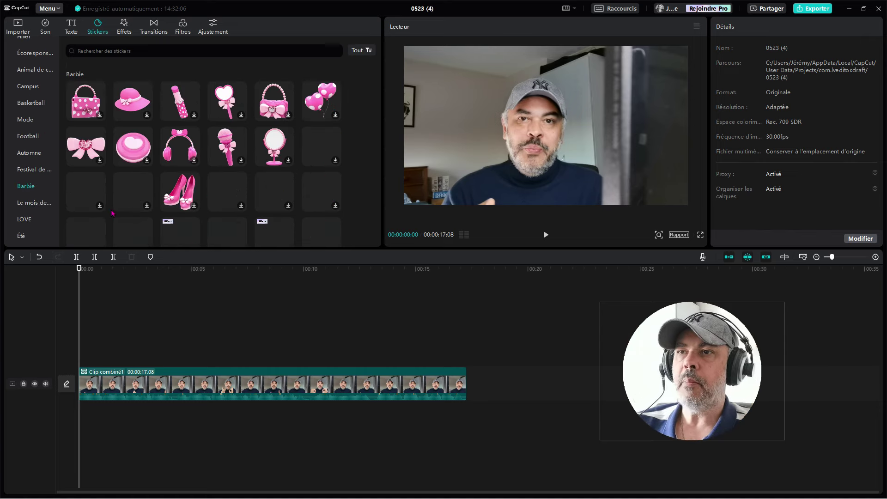
pyautogui.scroll(3, 111, 212)
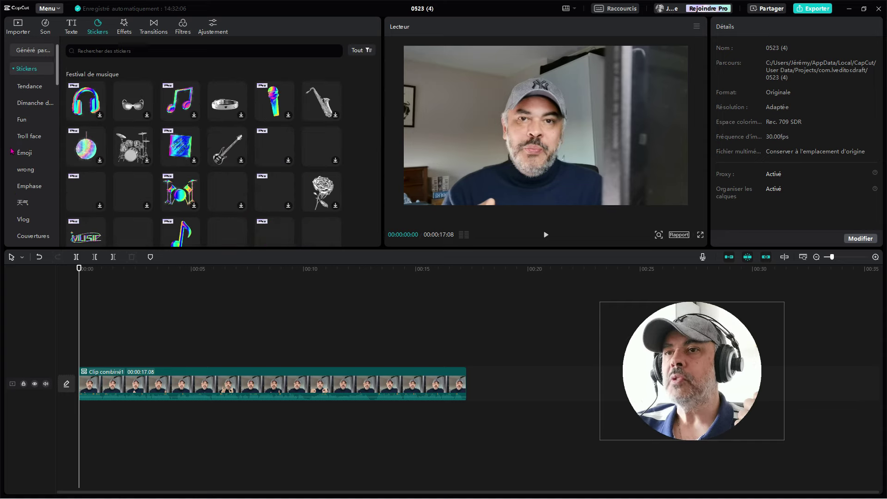
pyautogui.click(97, 26)
# - Expand the video effect categories and view the Boîte de nuit and Effet d'éclairage effects
pyautogui.click(123, 28)
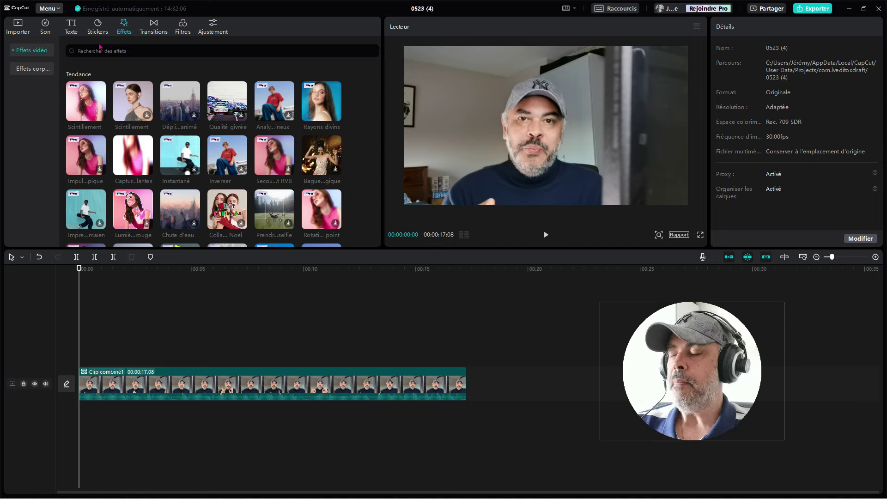
pyautogui.click(14, 52)
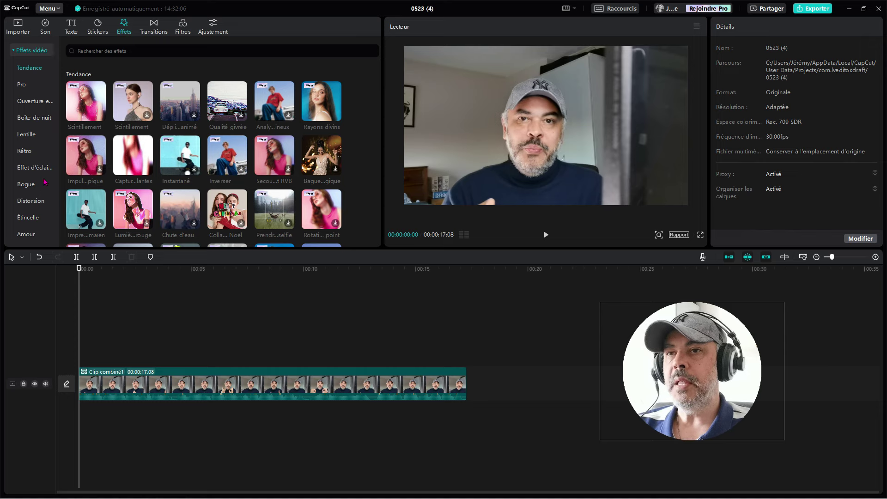
pyautogui.scroll(-2, 42, 181)
pyautogui.scroll(2, 43, 183)
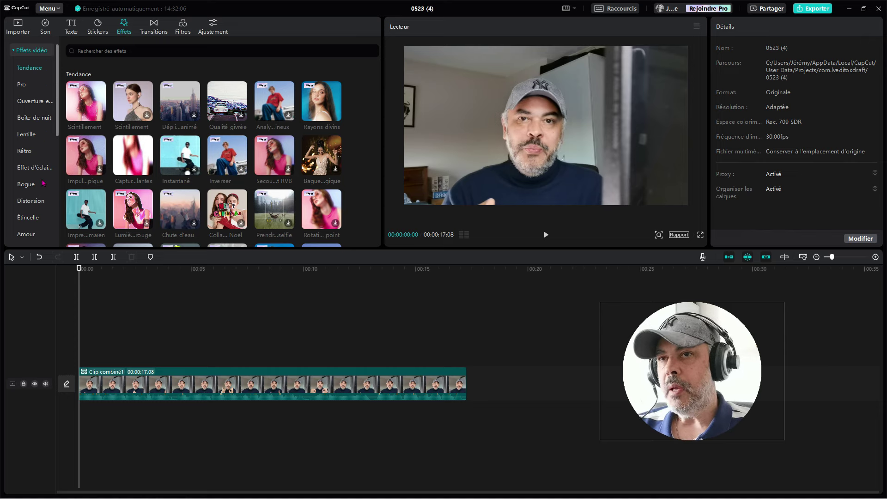
pyautogui.click(30, 134)
pyautogui.click(35, 119)
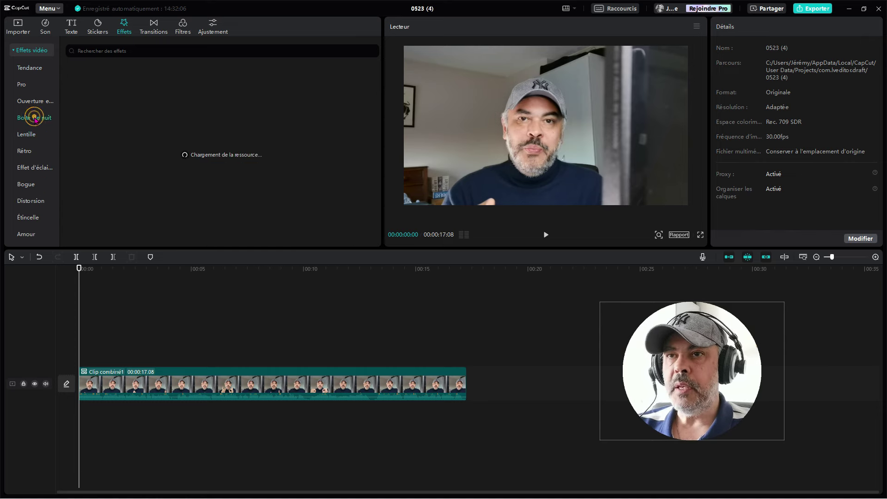
pyautogui.click(24, 168)
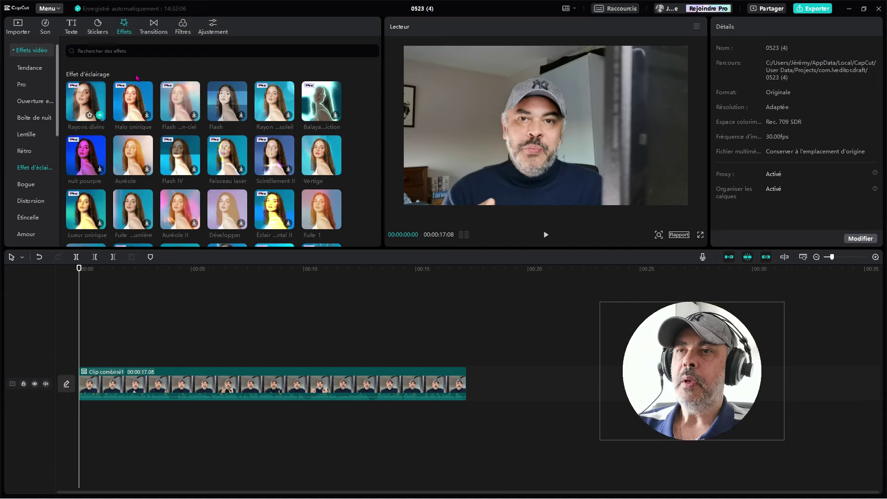
# - View the transitions library and browse the Rétro, Scène nocturne and À l'affiche filter categories
pyautogui.click(153, 26)
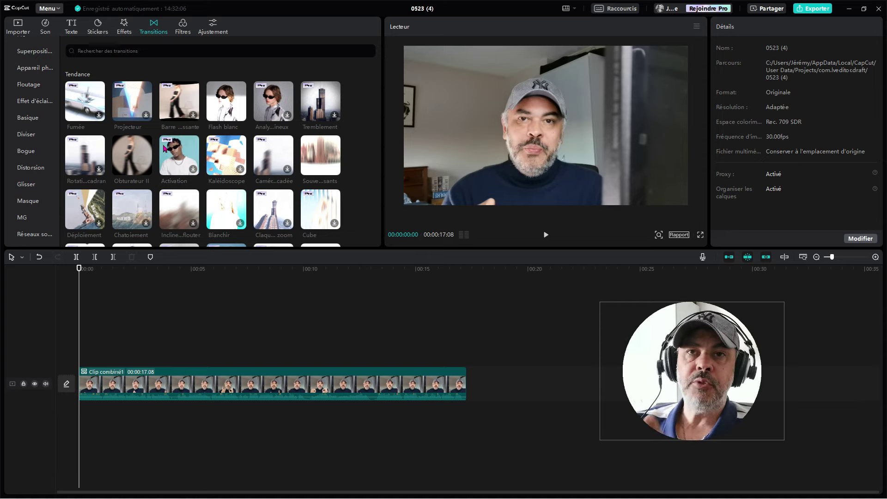
pyautogui.click(181, 30)
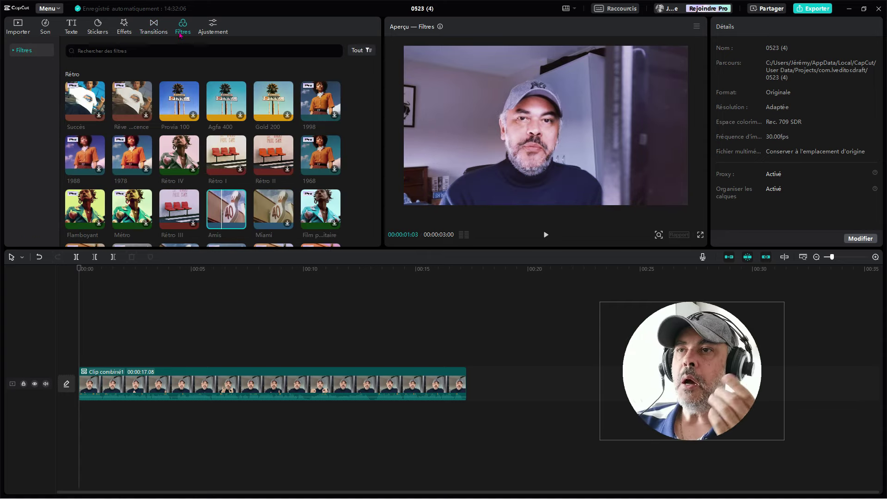
pyautogui.click(14, 50)
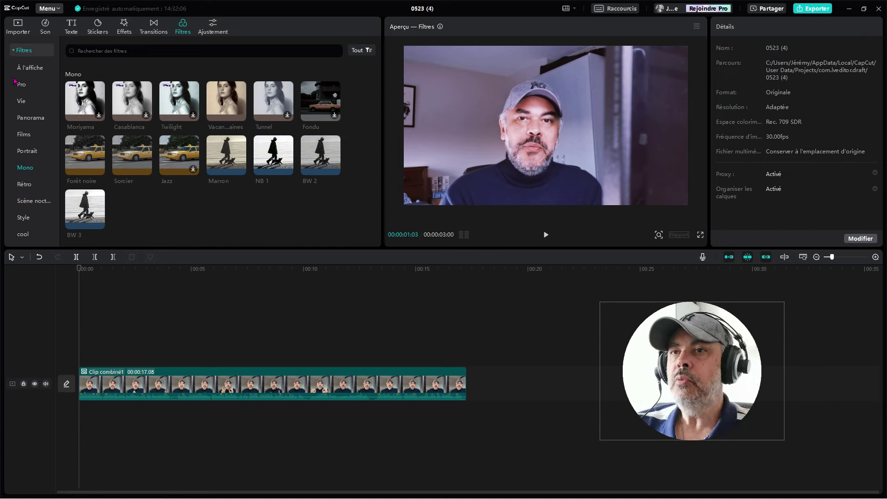
pyautogui.scroll(-1, 21, 111)
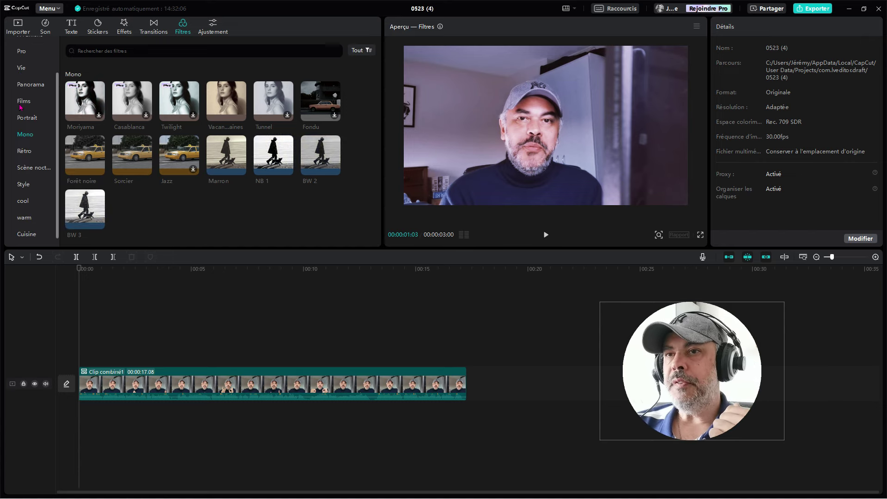
pyautogui.click(25, 151)
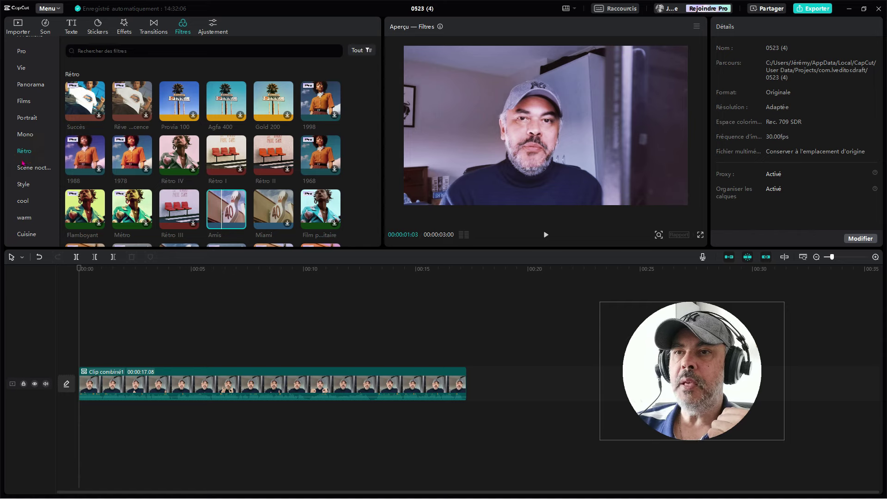
pyautogui.click(25, 167)
pyautogui.scroll(1, 25, 169)
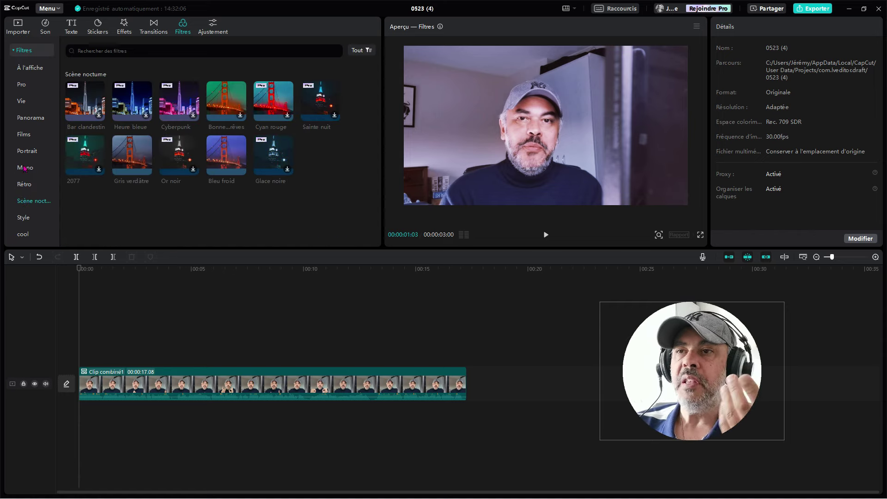
pyautogui.click(30, 68)
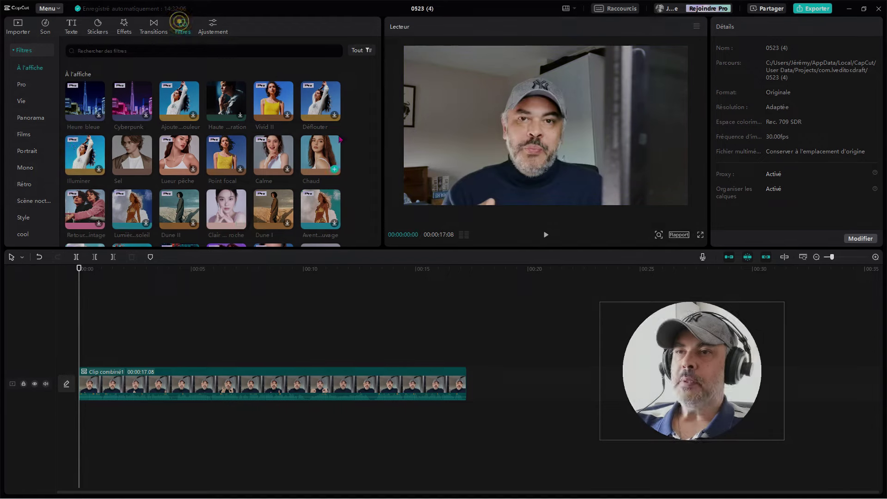
# - Return to the imported media and preview the mountain landscape video without adding it to the timeline
pyautogui.click(15, 24)
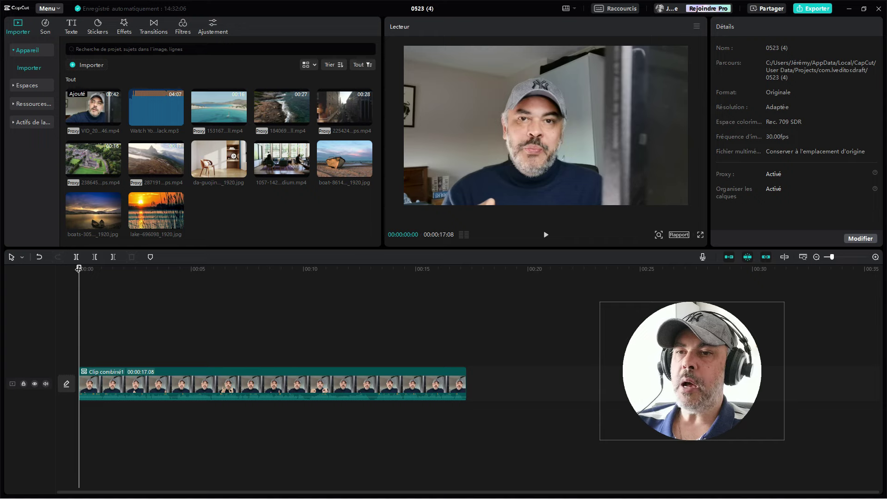
pyautogui.moveTo(79, 267); pyautogui.dragTo(78, 291)
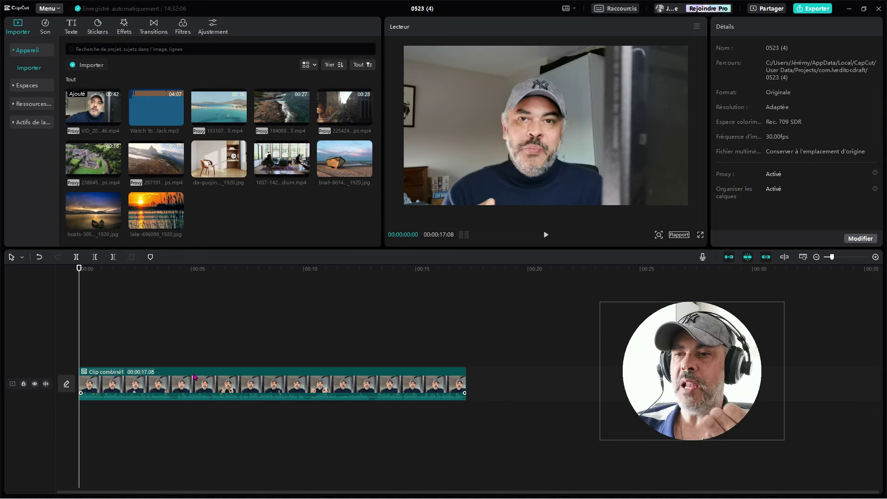
pyautogui.click(147, 163)
pyautogui.press('space')
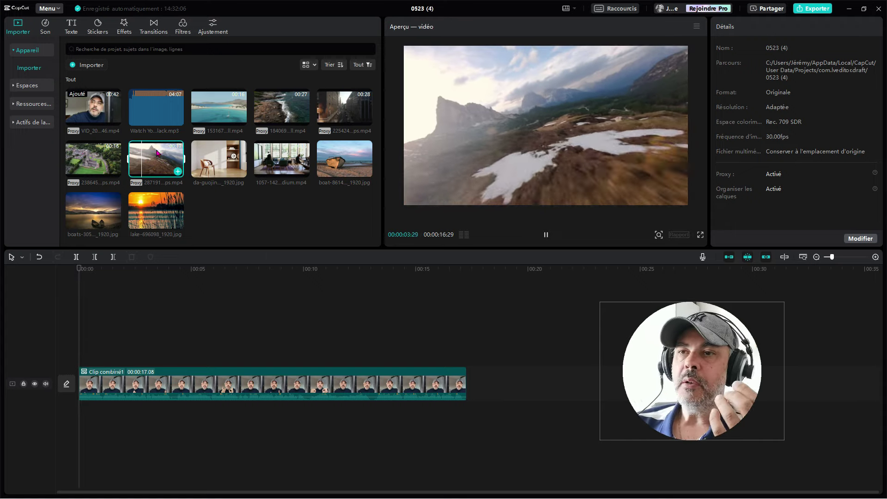
pyautogui.press('Escape')
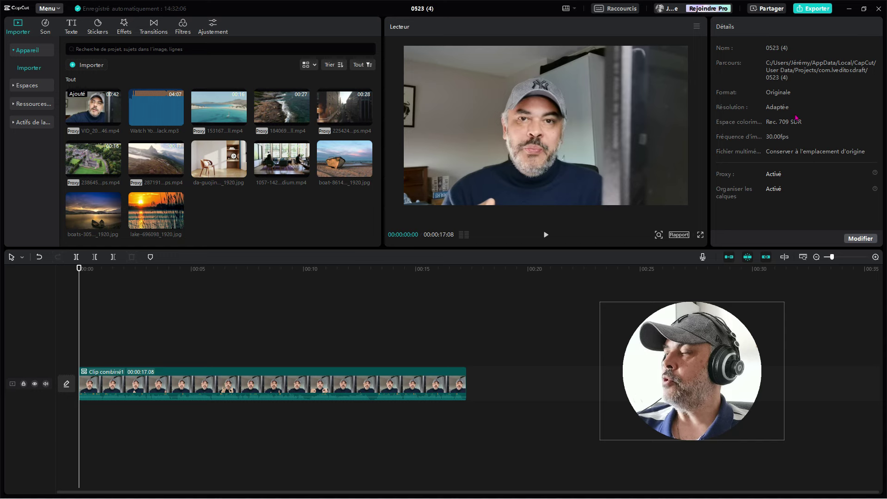
# - Review the project settings for format, resolution, frame rate and colour space, and leave them without saving
pyautogui.click(860, 239)
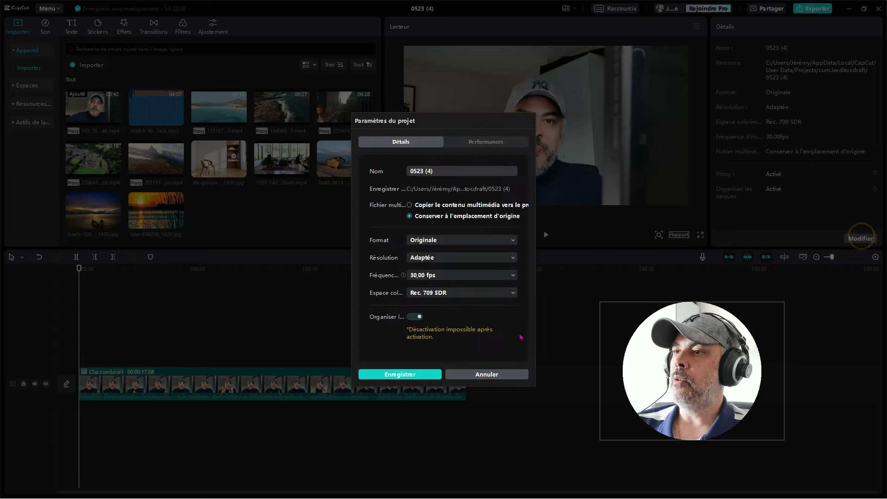
pyautogui.click(488, 375)
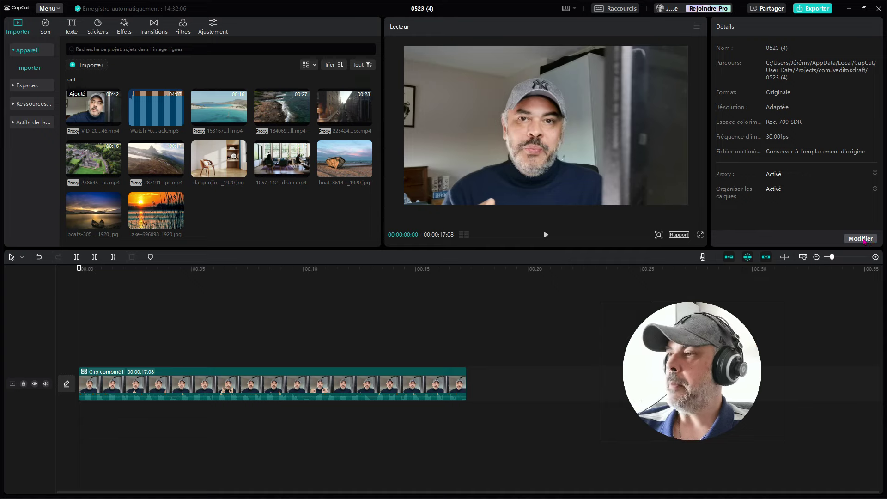
# - Rename the project "test capcut" in the project settings and save the change
pyautogui.click(861, 238)
pyautogui.click(442, 172)
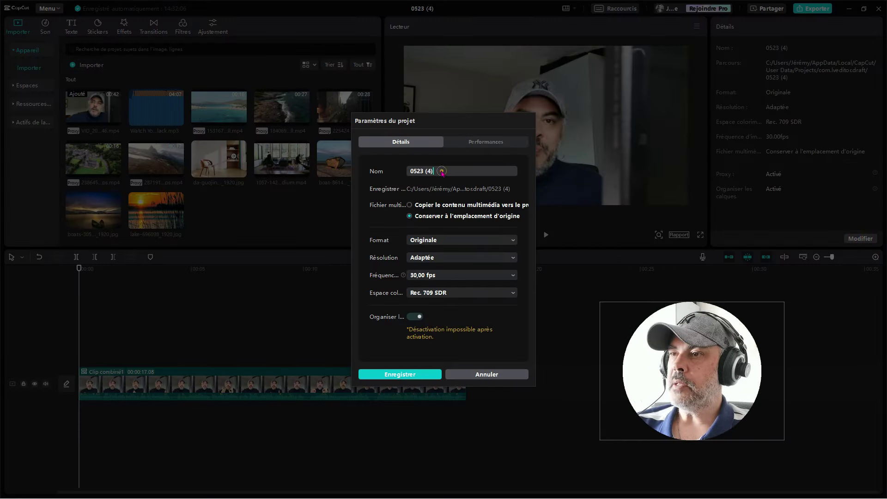
pyautogui.tripleClick(442, 172)
pyautogui.write('test c')
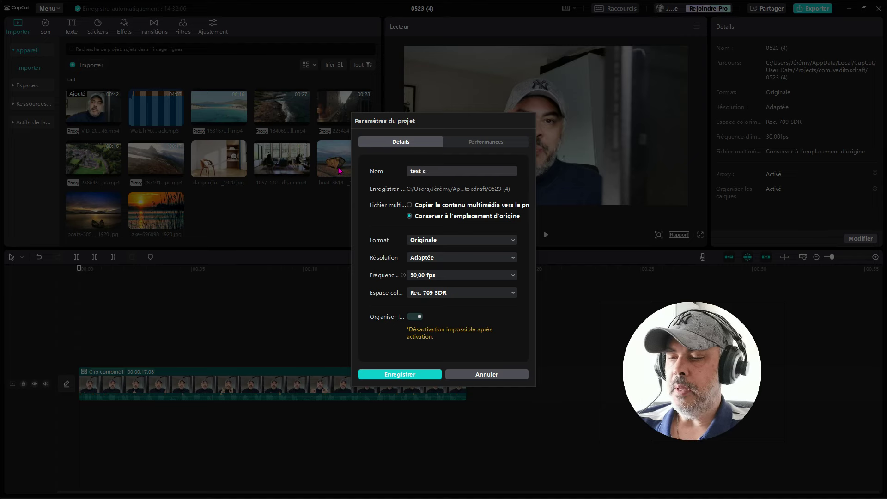
pyautogui.write('ap')
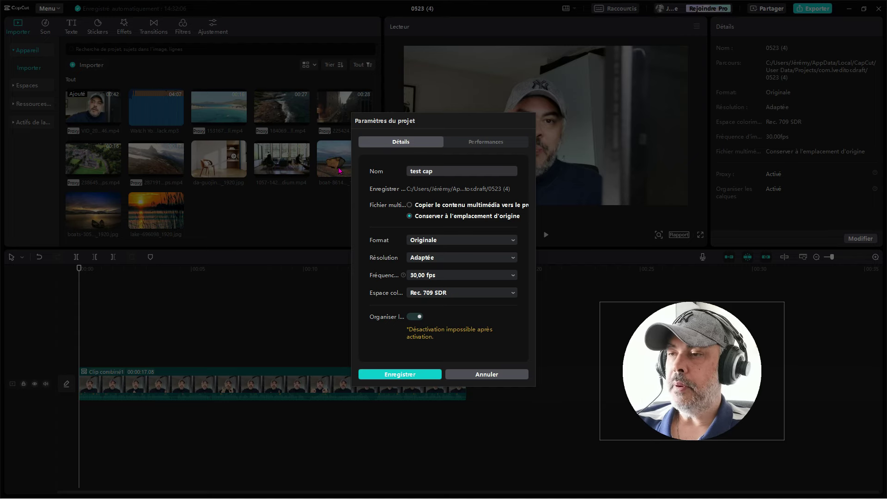
pyautogui.write('cut')
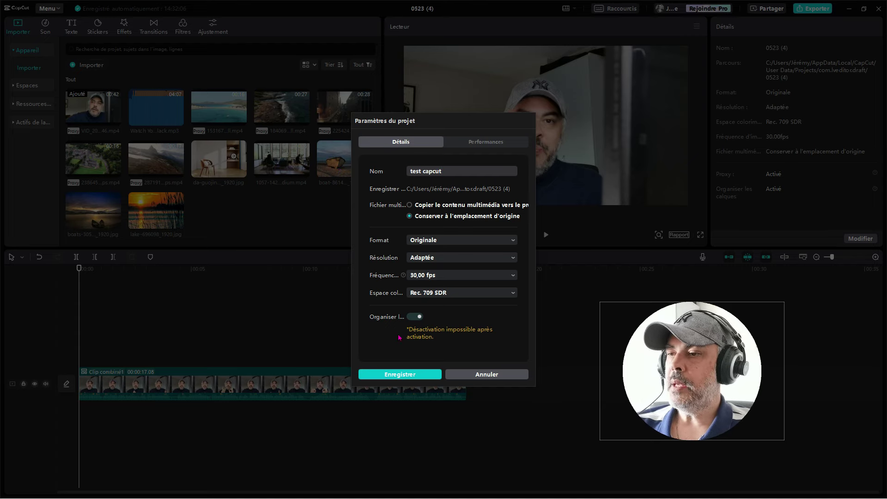
pyautogui.click(400, 374)
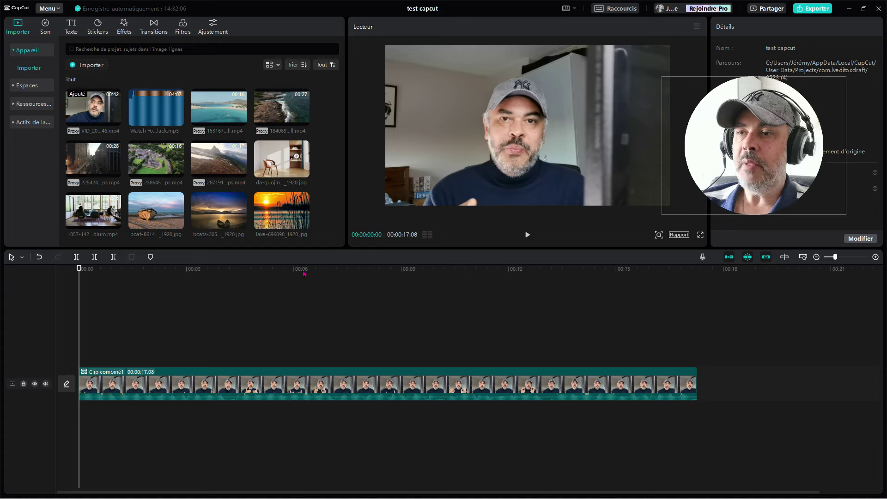
# - Place the boats sunset photo on the timeline above the combined clip and shift it earlier
pyautogui.moveTo(217, 207); pyautogui.dragTo(210, 354)
pyautogui.moveTo(283, 350); pyautogui.dragTo(247, 350)
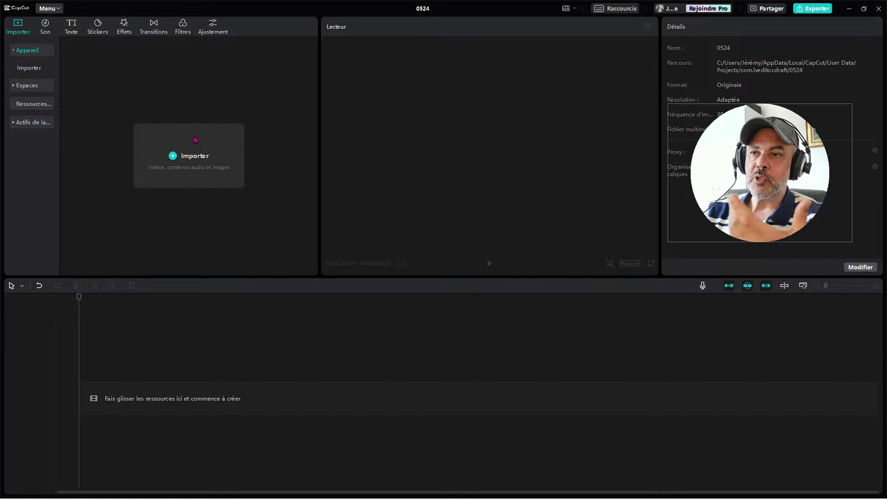
# - Open the media import dialog in the empty 0524 project and browse the files in the exemple folder
pyautogui.click(193, 156)
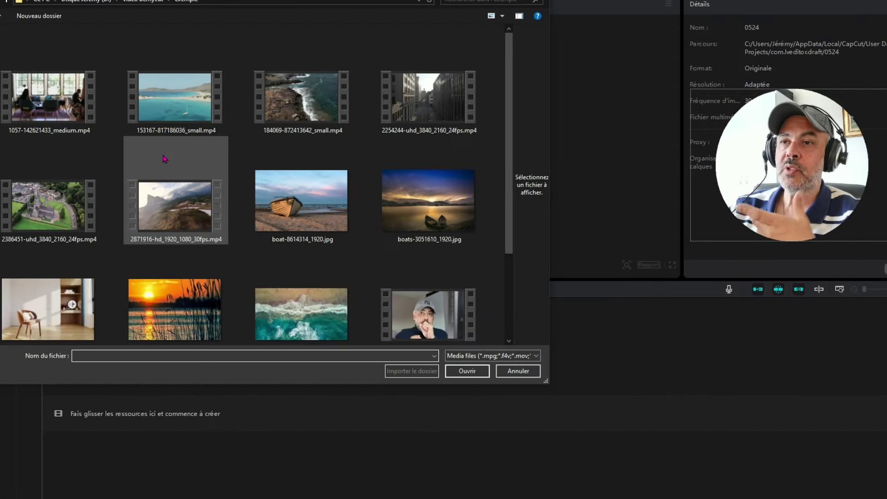
pyautogui.scroll(-2, 164, 159)
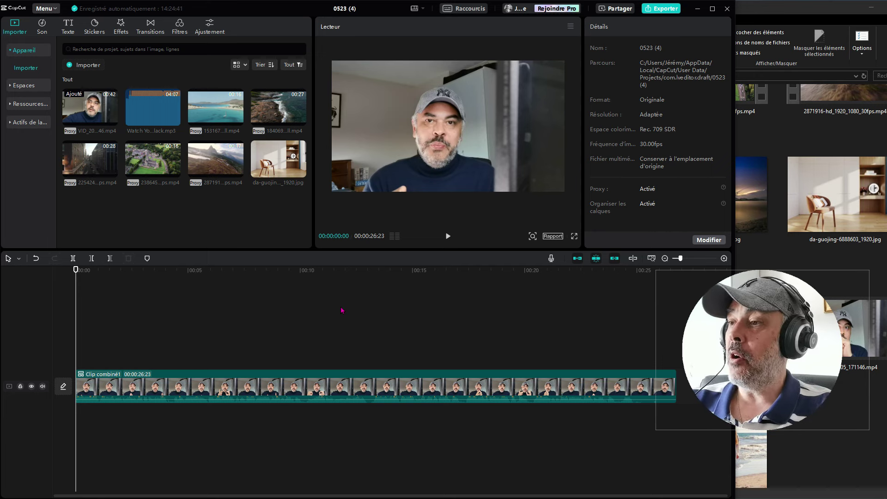
pyautogui.click(799, 17)
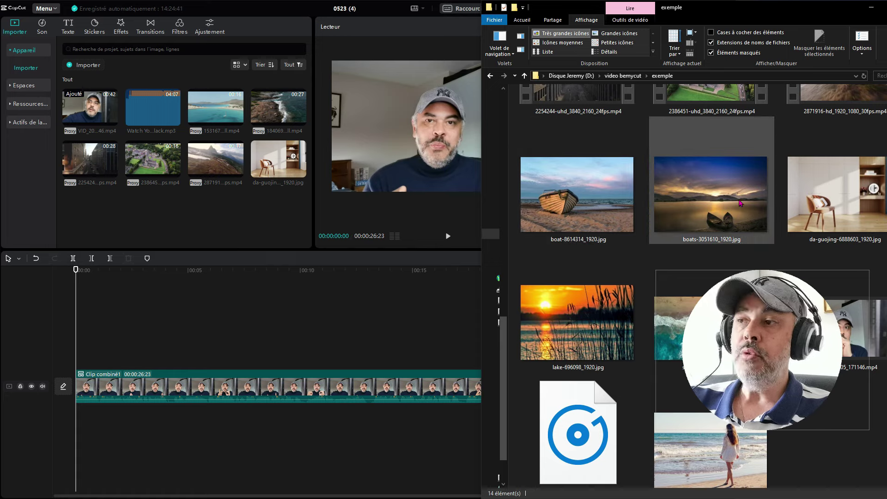
pyautogui.scroll(4, 734, 226)
pyautogui.scroll(-4, 734, 226)
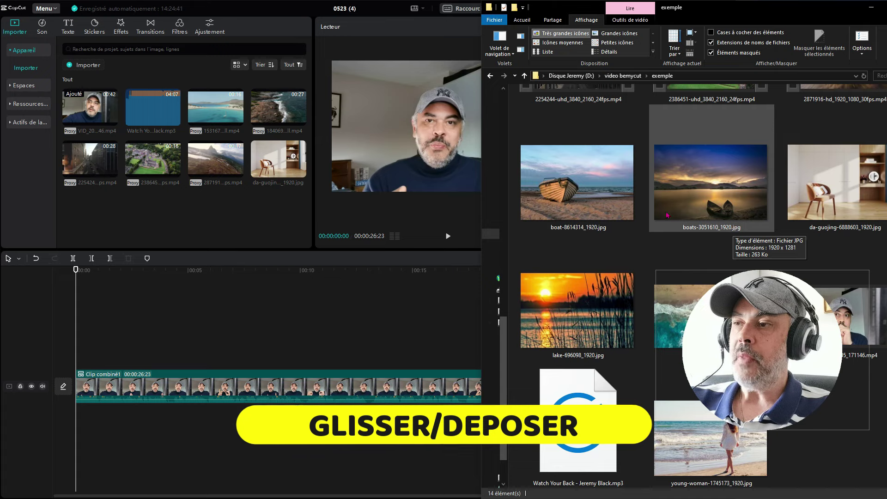
pyautogui.keyDown('ctrl'); pyautogui.click(560, 198); pyautogui.keyUp('ctrl')
pyautogui.keyDown('ctrl'); pyautogui.click(691, 182); pyautogui.keyUp('ctrl')
pyautogui.keyDown('ctrl'); pyautogui.click(817, 193); pyautogui.keyUp('ctrl')
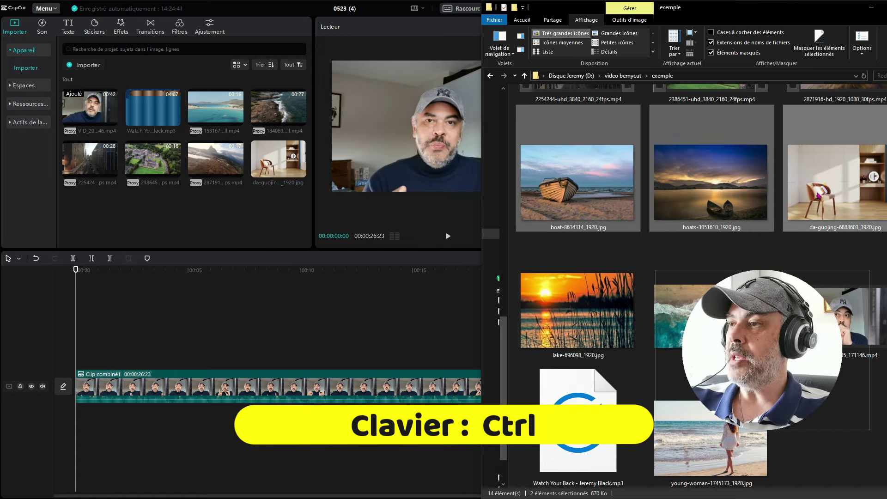
pyautogui.keyDown('ctrl'); pyautogui.click(563, 315); pyautogui.keyUp('ctrl')
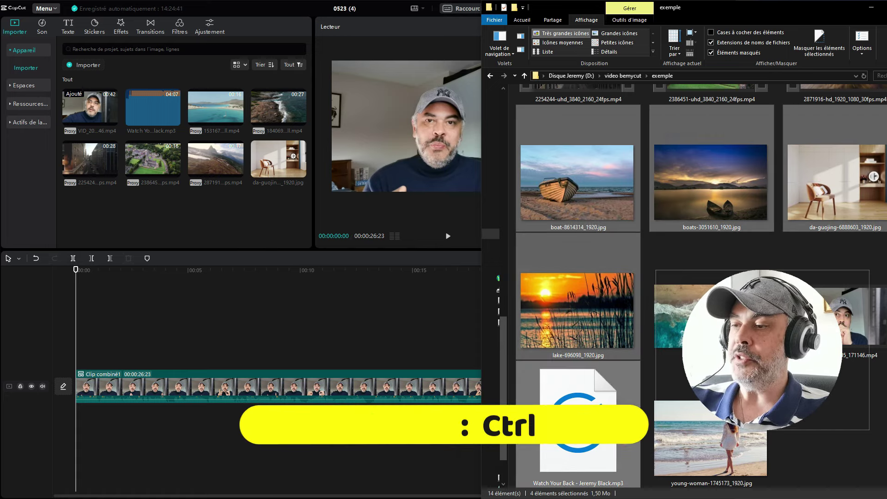
pyautogui.scroll(3, 571, 202)
pyautogui.keyDown('ctrl'); pyautogui.click(572, 202); pyautogui.keyUp('ctrl')
pyautogui.keyDown('ctrl'); pyautogui.click(573, 176); pyautogui.keyUp('ctrl')
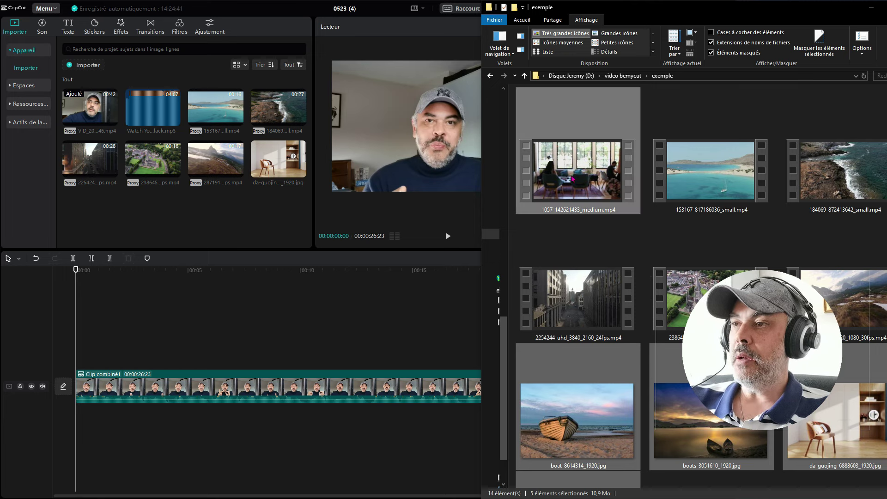
pyautogui.moveTo(573, 176); pyautogui.dragTo(153, 208)
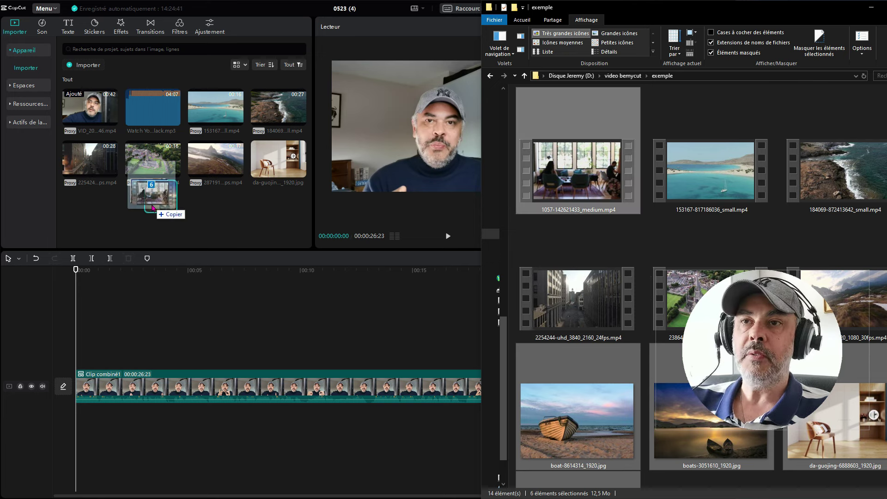
pyautogui.moveTo(153, 207); pyautogui.dragTo(152, 208)
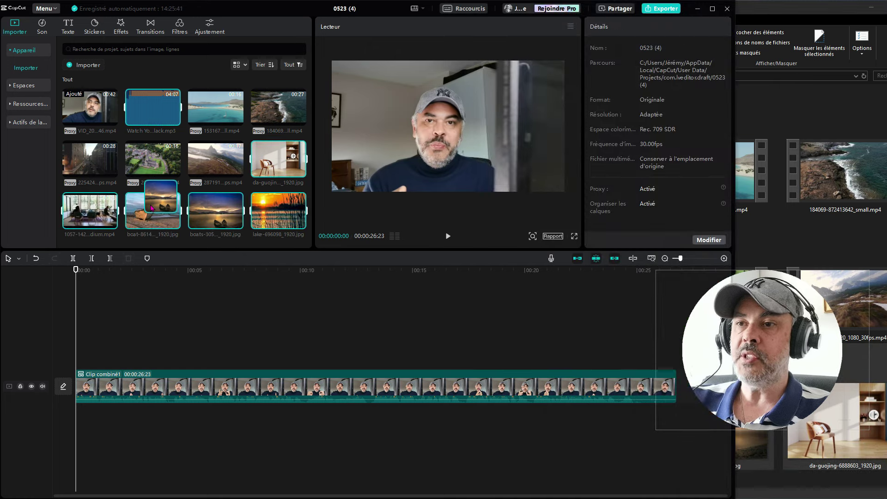
# - Bring lake-696098_1920.jpg from the exemple folder in File Explorer directly onto the timeline above the combined clip
pyautogui.click(789, 90)
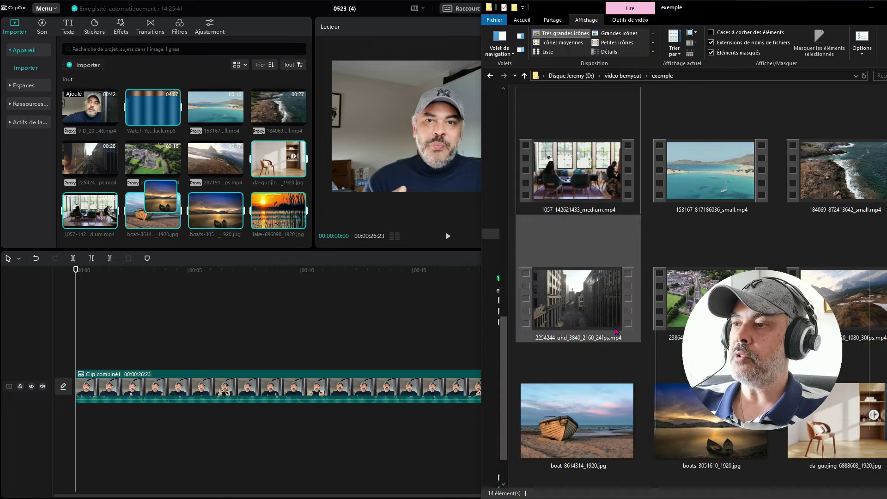
pyautogui.scroll(-3, 615, 336)
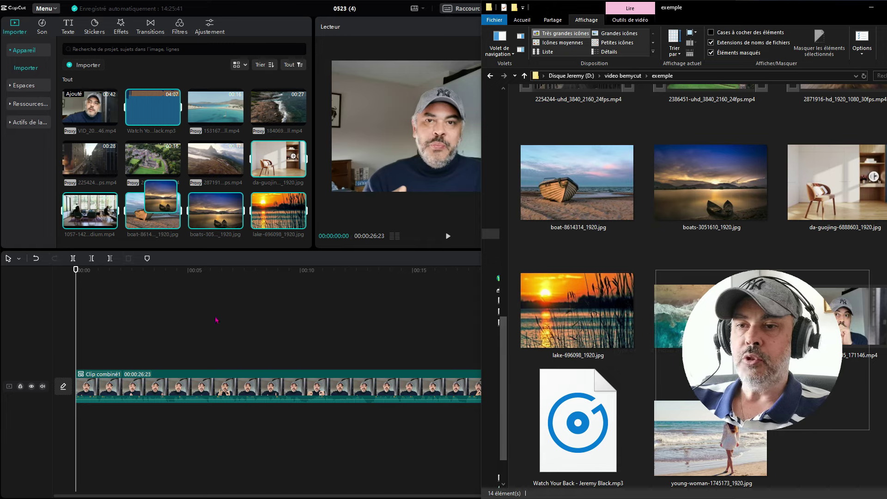
pyautogui.moveTo(563, 315); pyautogui.dragTo(179, 350)
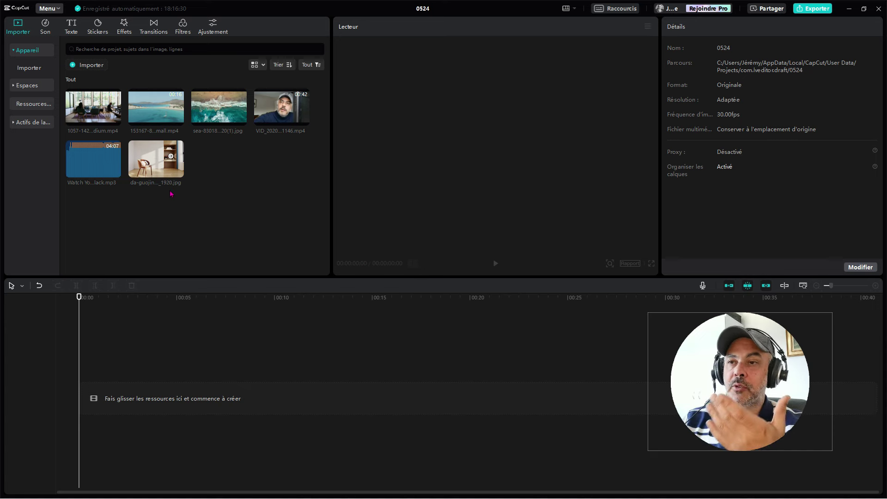
# - Preview the turquoise bay video and the aerial sea image from the imported media, then clear the selection
pyautogui.click(151, 108)
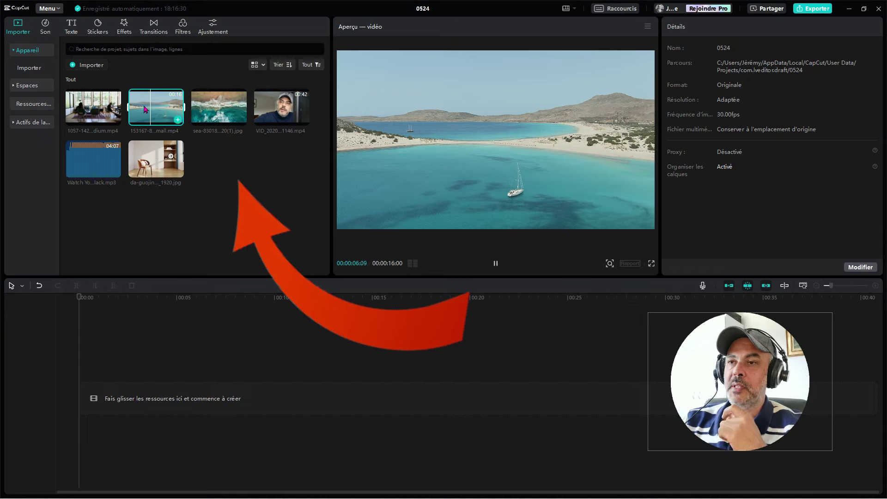
pyautogui.click(218, 108)
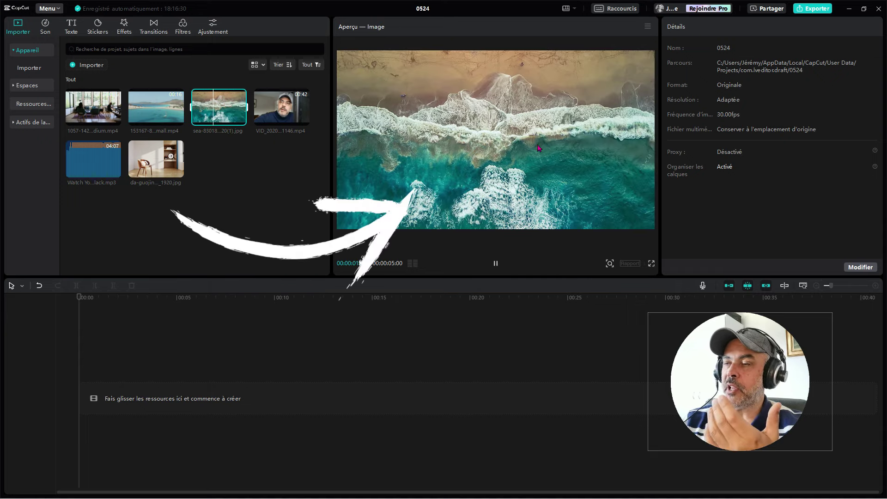
pyautogui.click(267, 186)
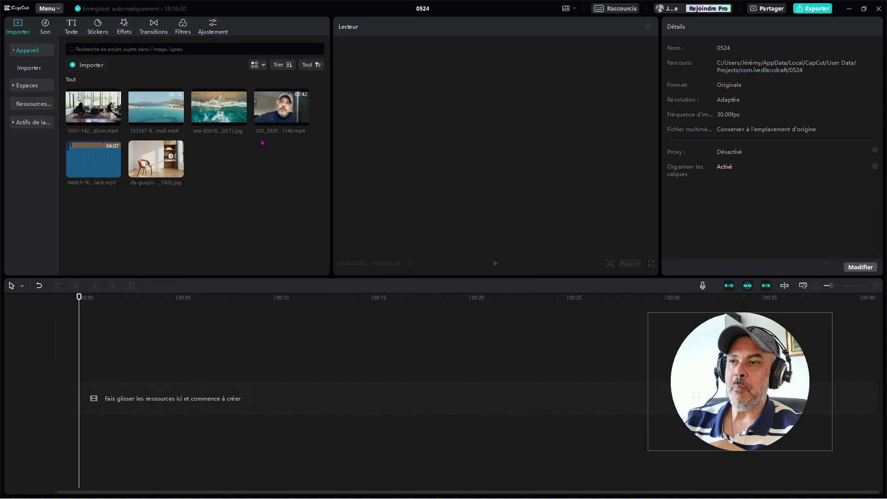
# - Place the imported webcam-style VID video of the man in a cap at the start of the empty timeline
pyautogui.moveTo(272, 110); pyautogui.dragTo(276, 183)
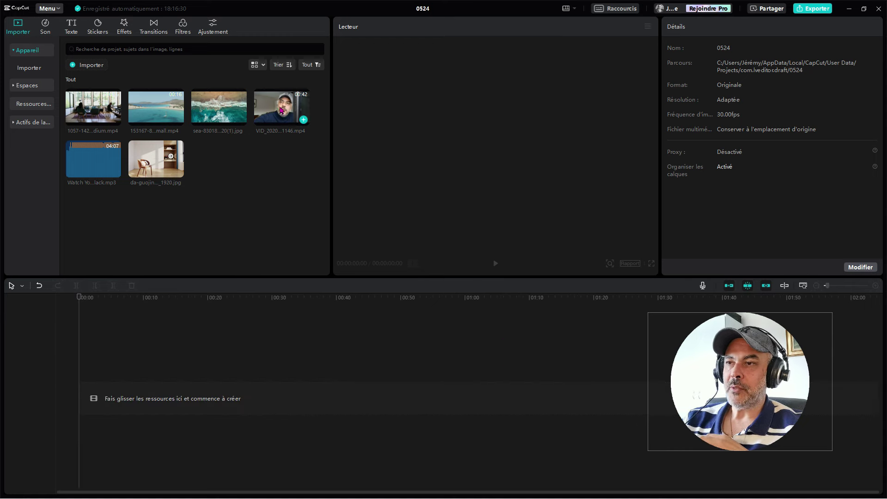
pyautogui.moveTo(280, 110); pyautogui.dragTo(134, 398)
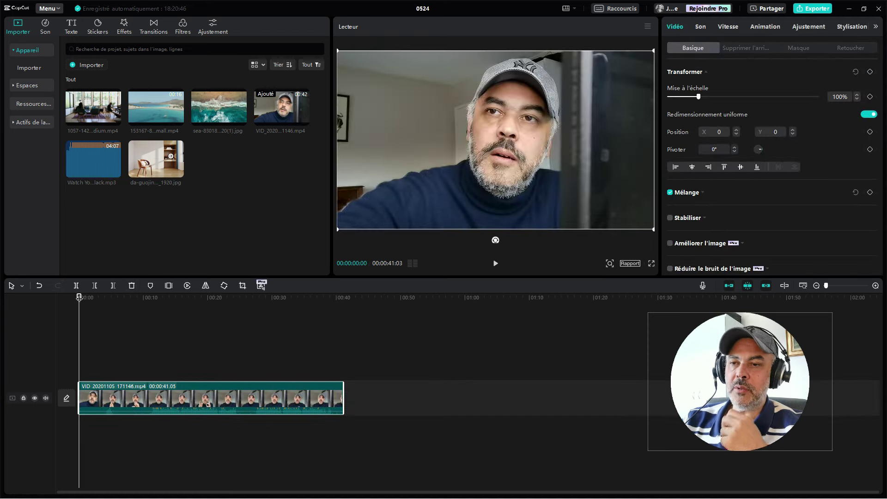
# - Split the video clip on the timeline at 00:00:11:12
pyautogui.moveTo(80, 298); pyautogui.dragTo(151, 303)
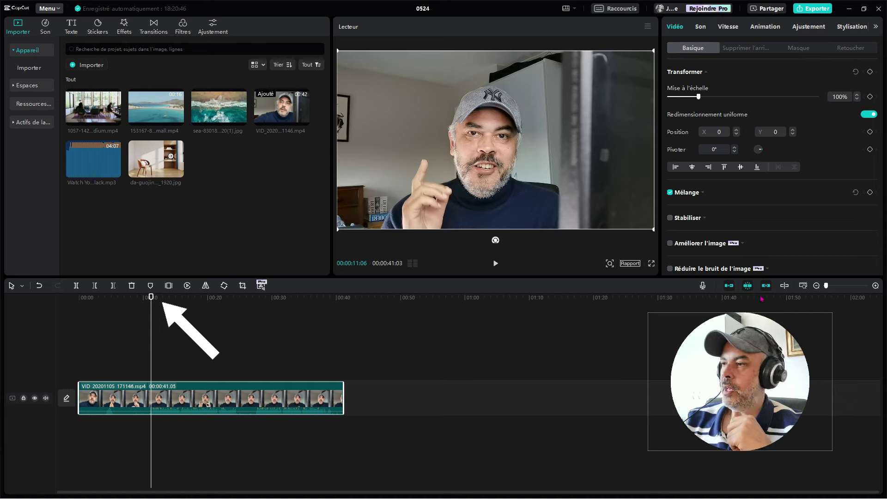
pyautogui.moveTo(827, 288); pyautogui.dragTo(834, 288)
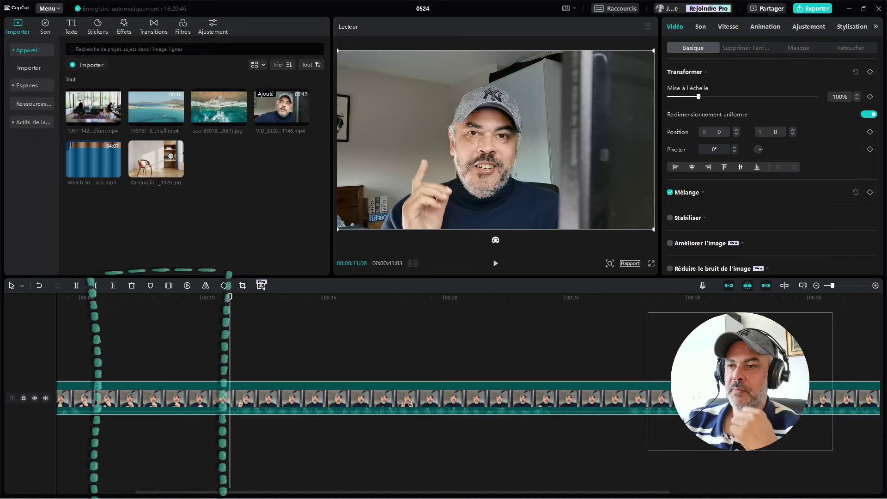
pyautogui.moveTo(230, 297); pyautogui.dragTo(235, 298)
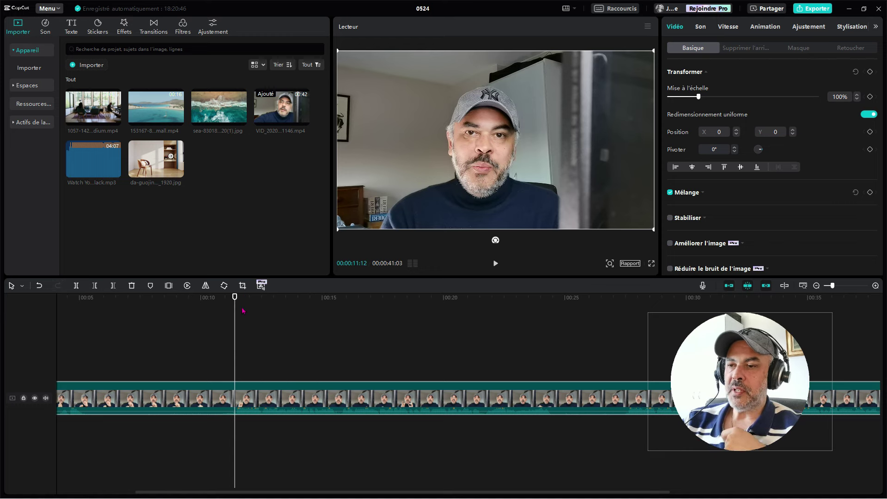
pyautogui.click(76, 285)
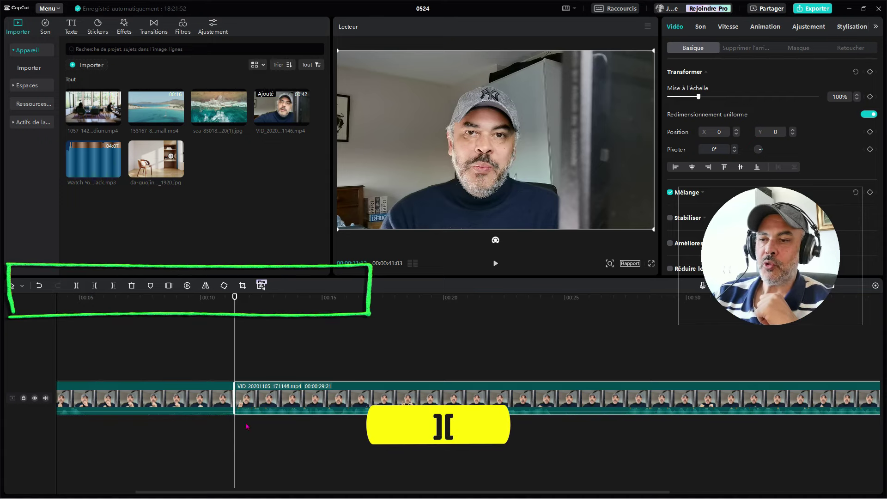
pyautogui.moveTo(258, 399)
pyautogui.mouseDown()
pyautogui.moveTo(341, 397)
pyautogui.moveTo(292, 409)
pyautogui.mouseUp()
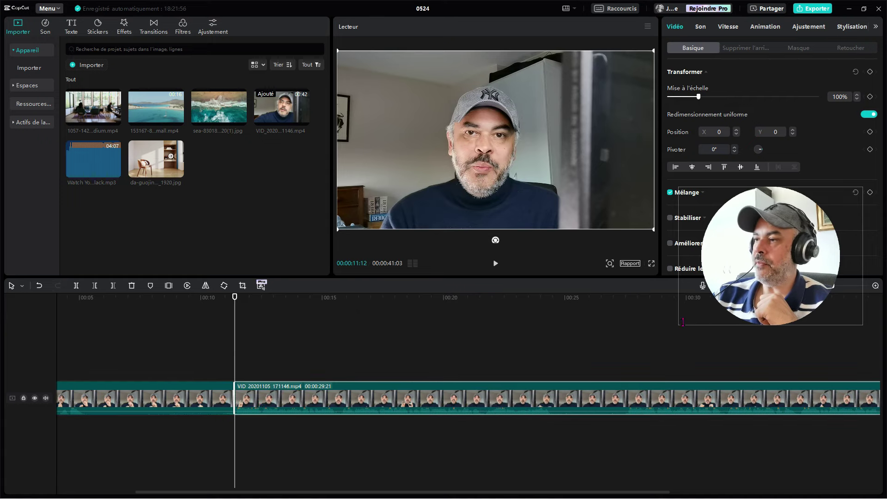
# - Delete the first segment of the split video so the remaining segment starts the timeline
pyautogui.hotkey('ctrl', '-')
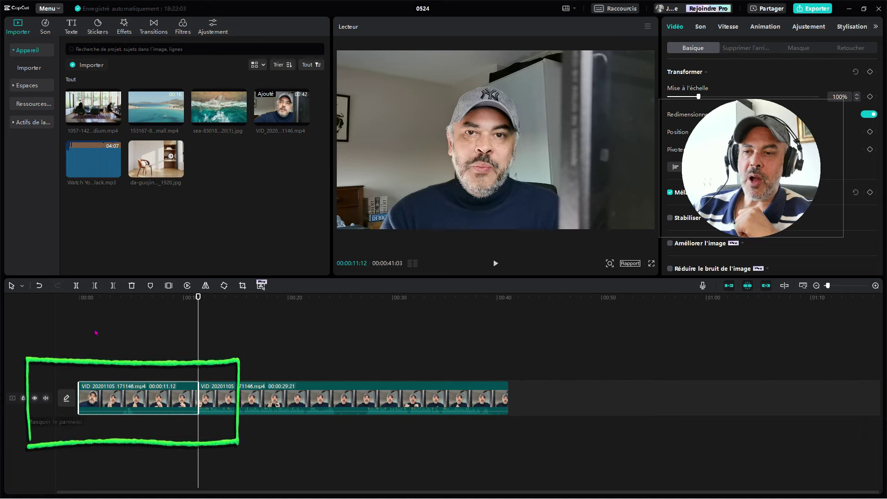
pyautogui.rightClick(106, 395)
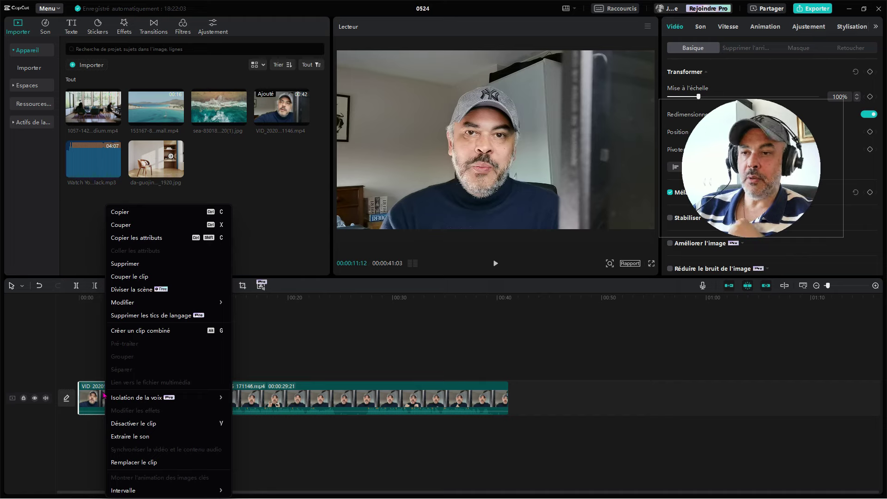
pyautogui.click(86, 394)
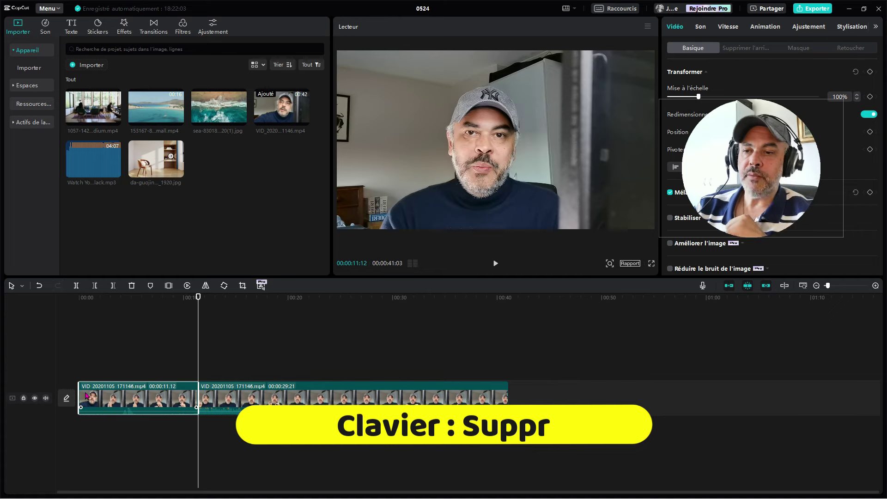
pyautogui.press('Delete')
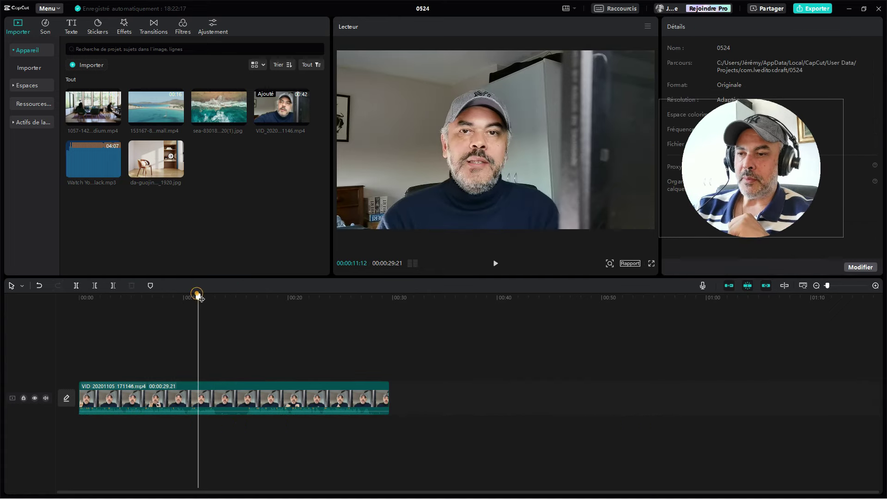
# - Split the remaining video clip at 00:00:13:04
pyautogui.moveTo(197, 297); pyautogui.dragTo(217, 305)
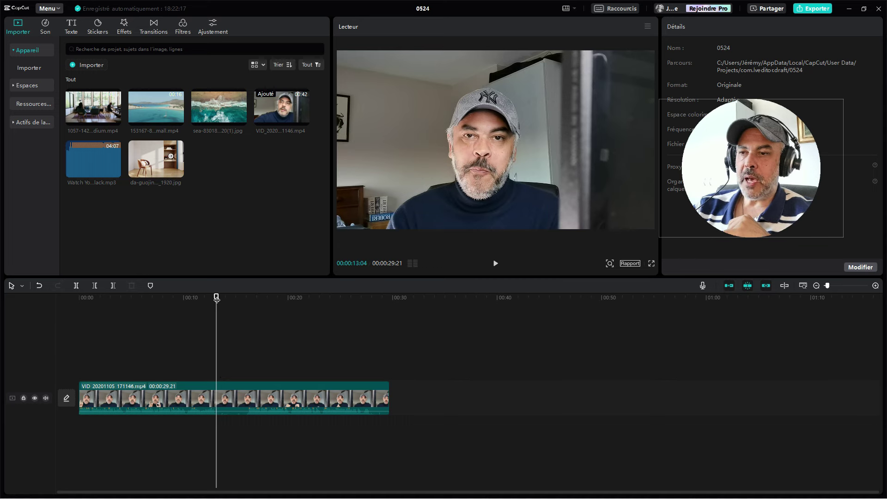
pyautogui.moveTo(216, 298); pyautogui.dragTo(216, 298)
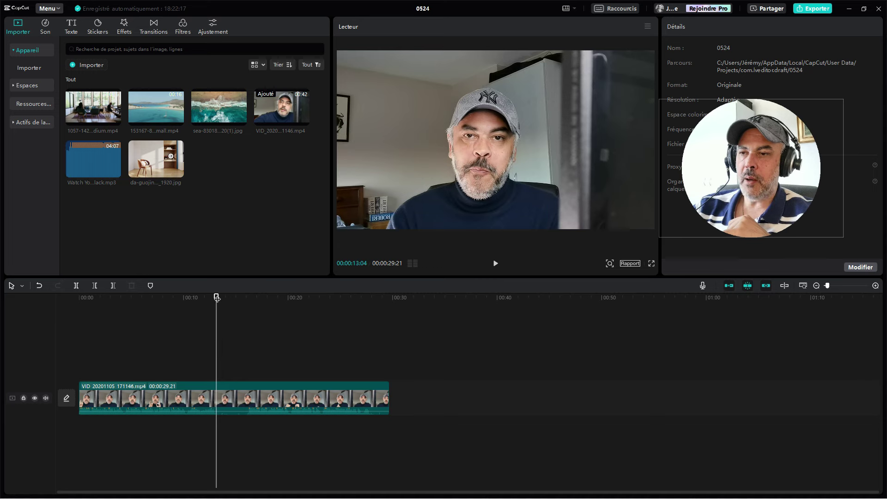
pyautogui.click(76, 286)
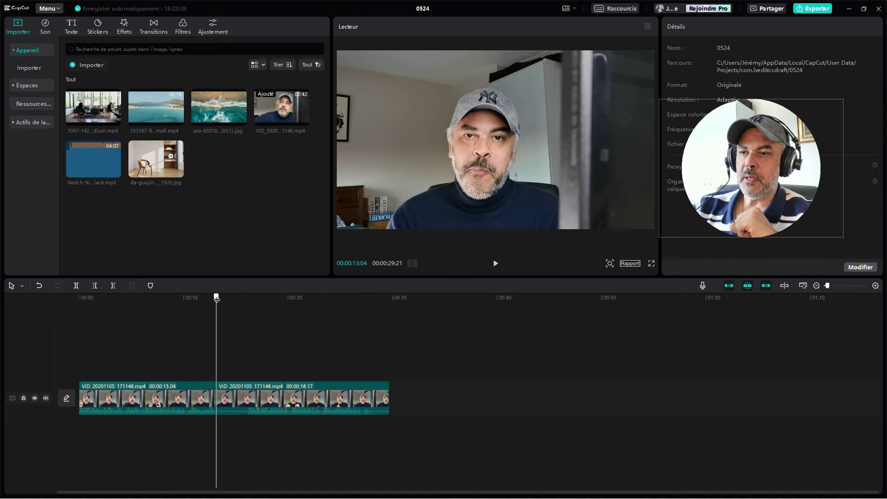
# - Split the second segment of the video at 00:00:15:29 and delete the short middle segment
pyautogui.moveTo(217, 297); pyautogui.dragTo(246, 298)
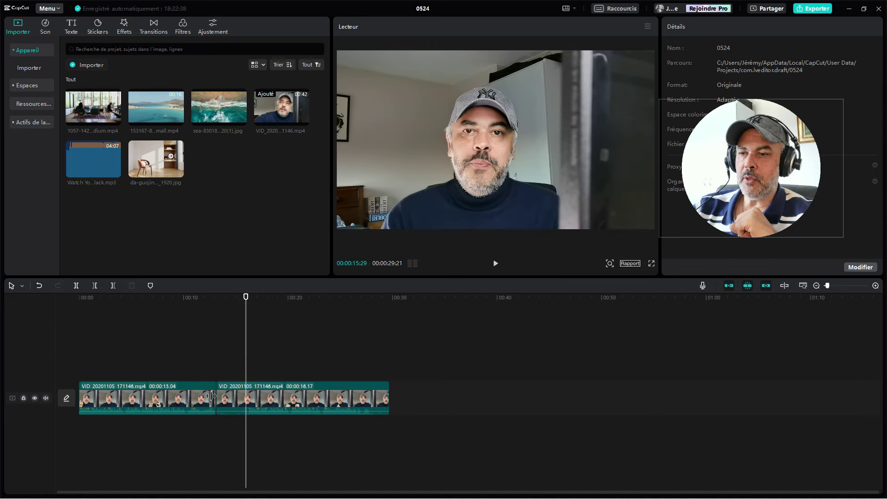
pyautogui.click(76, 285)
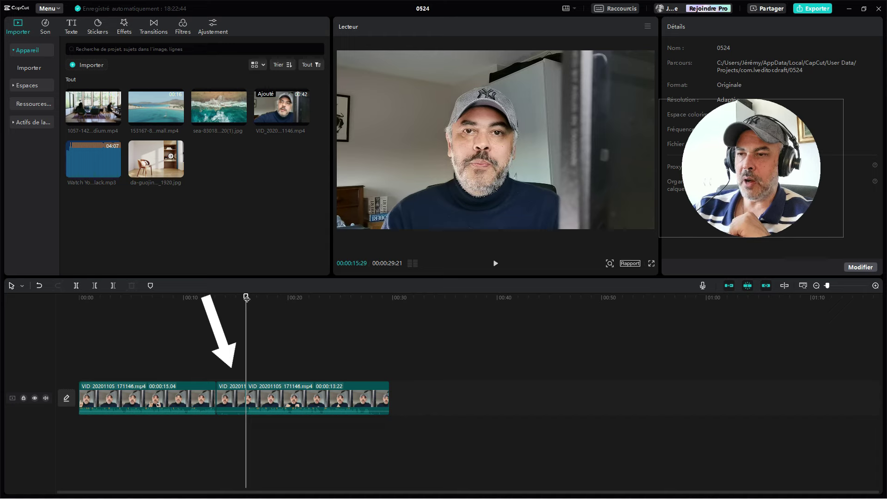
pyautogui.moveTo(246, 297); pyautogui.dragTo(315, 297)
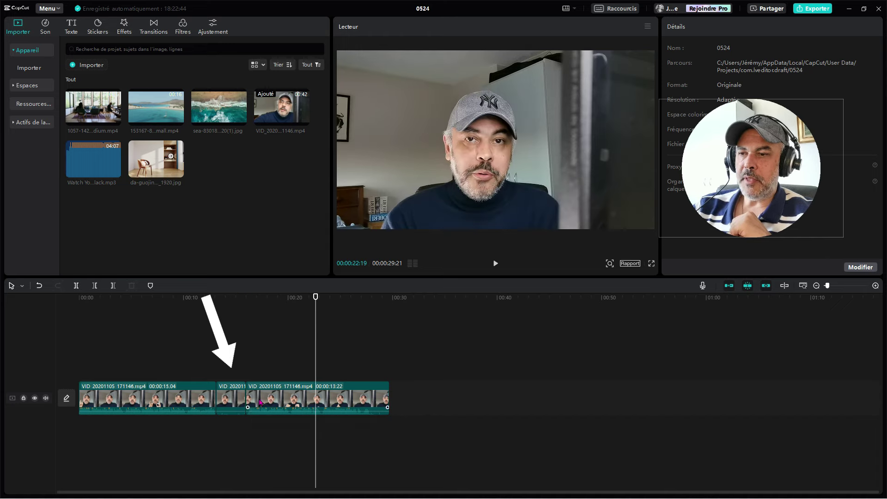
pyautogui.moveTo(234, 397)
pyautogui.mouseDown()
pyautogui.moveTo(258, 396)
pyautogui.moveTo(226, 396)
pyautogui.mouseUp()
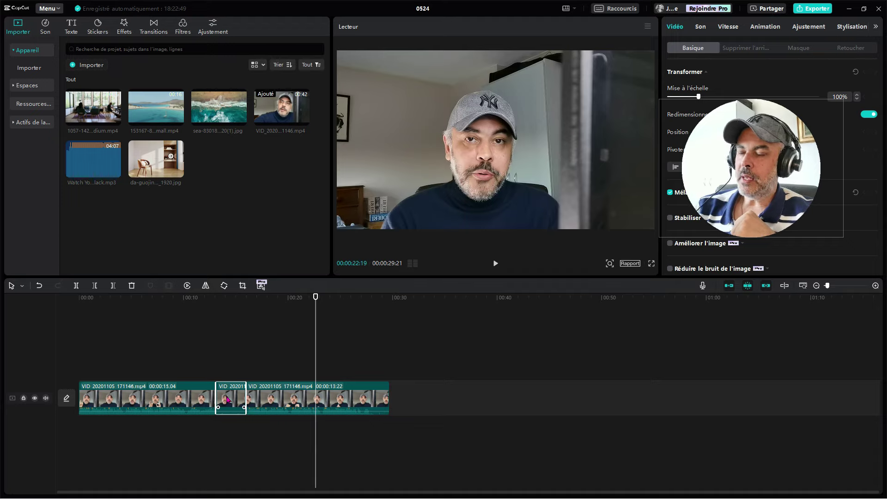
pyautogui.press('Delete')
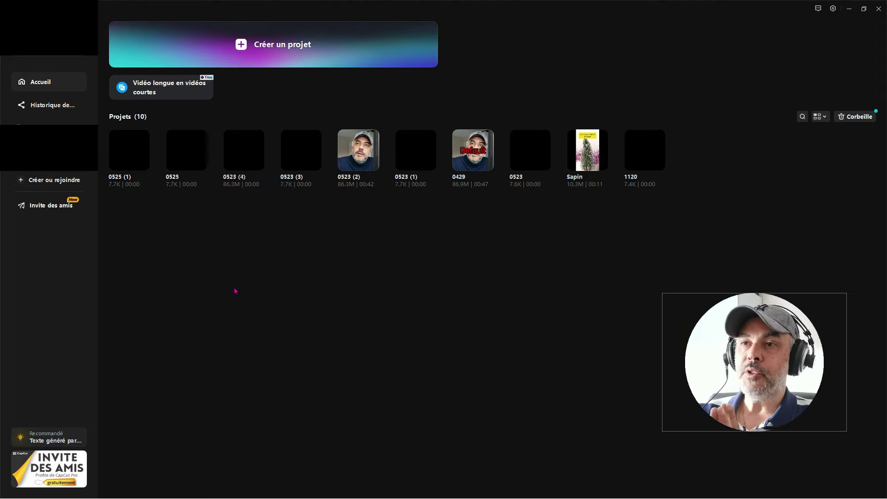
# - Create a new project and open its media file selection in the exemple folder
pyautogui.click(262, 55)
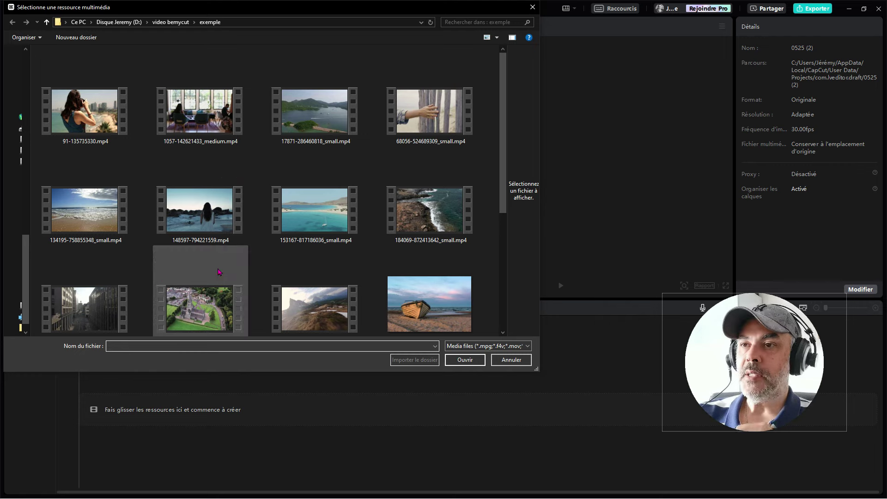
pyautogui.click(73, 108)
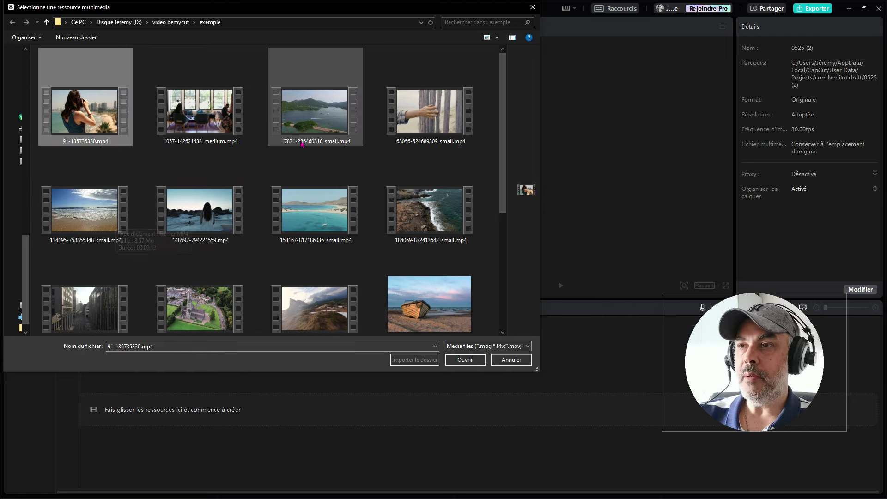
pyautogui.keyDown('ctrl'); pyautogui.click(305, 104); pyautogui.keyUp('ctrl')
pyautogui.keyDown('ctrl'); pyautogui.click(396, 119); pyautogui.keyUp('ctrl')
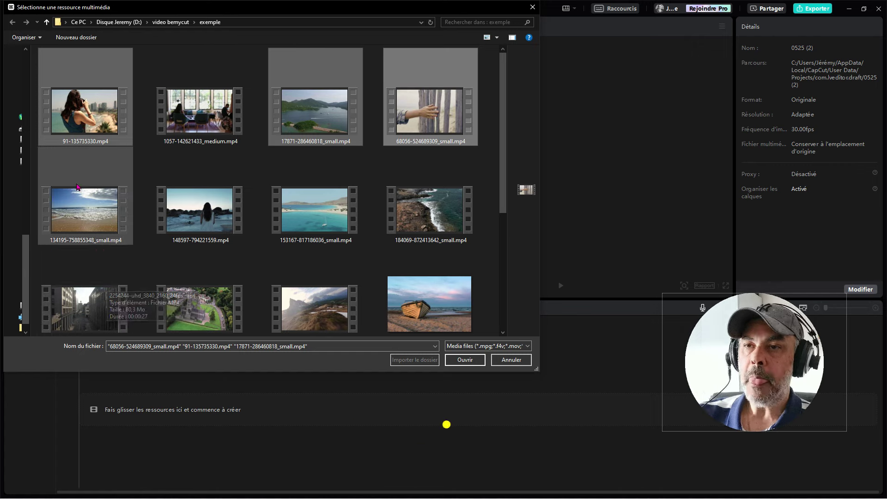
pyautogui.click(140, 294)
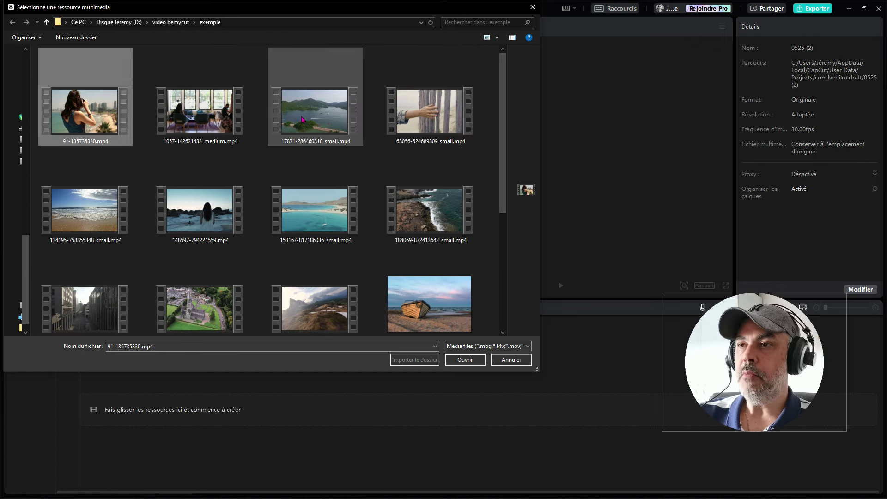
pyautogui.keyDown('ctrl'); pyautogui.click(302, 119); pyautogui.keyUp('ctrl')
pyautogui.keyDown('ctrl'); pyautogui.click(429, 118); pyautogui.keyUp('ctrl')
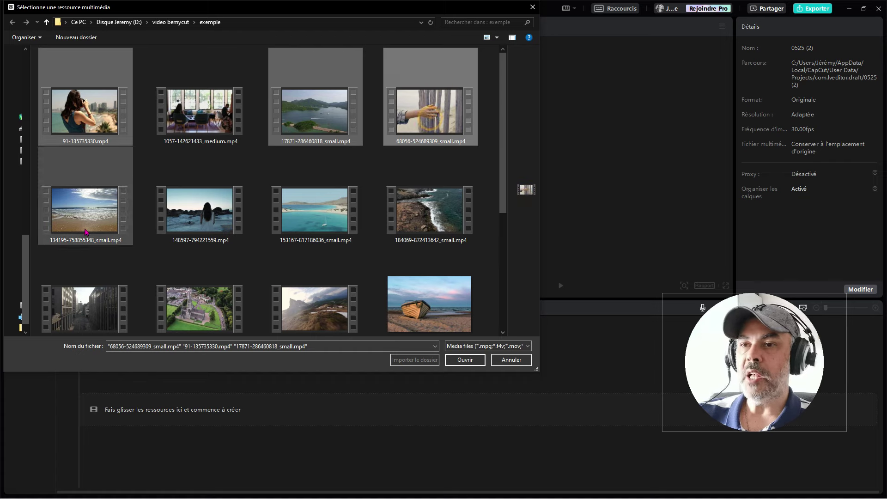
pyautogui.keyDown('ctrl'); pyautogui.click(85, 231); pyautogui.keyUp('ctrl')
pyautogui.keyDown('ctrl'); pyautogui.click(198, 214); pyautogui.keyUp('ctrl')
pyautogui.keyDown('ctrl'); pyautogui.click(291, 218); pyautogui.keyUp('ctrl')
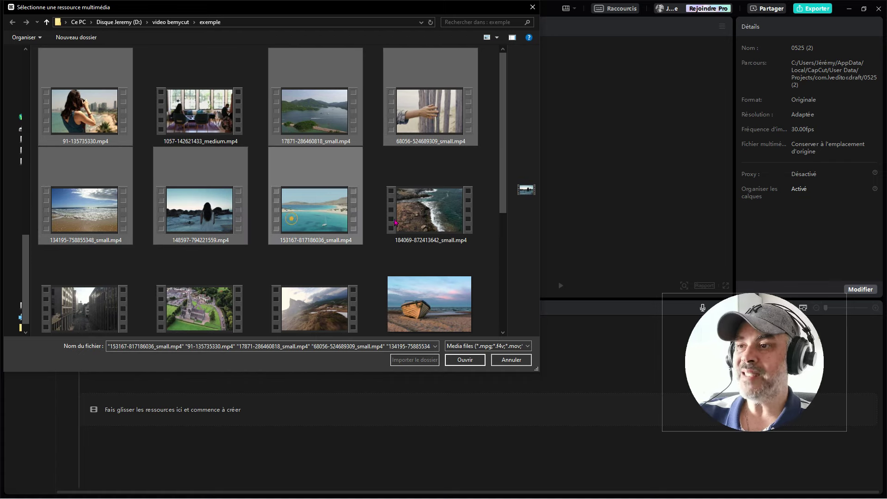
pyautogui.keyDown('ctrl'); pyautogui.click(396, 222); pyautogui.keyUp('ctrl')
pyautogui.scroll(-2, 225, 280)
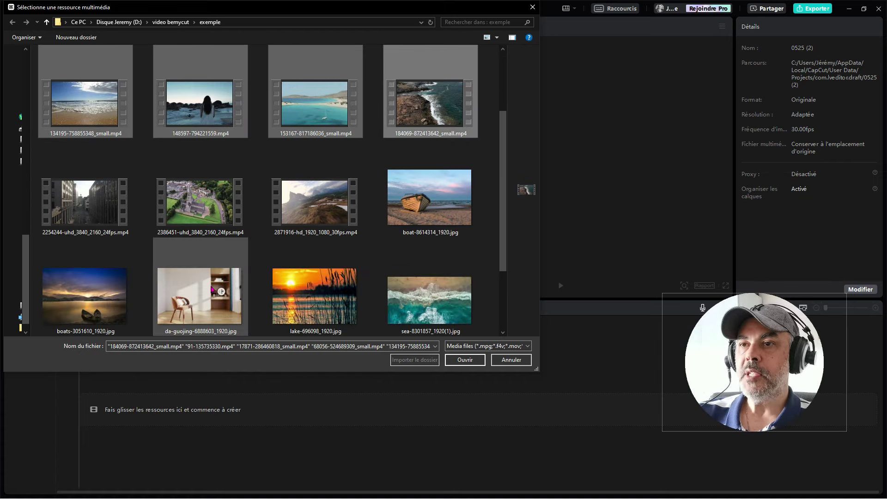
pyautogui.keyDown('ctrl'); pyautogui.click(92, 204); pyautogui.keyUp('ctrl')
pyautogui.keyDown('ctrl'); pyautogui.click(203, 203); pyautogui.keyUp('ctrl')
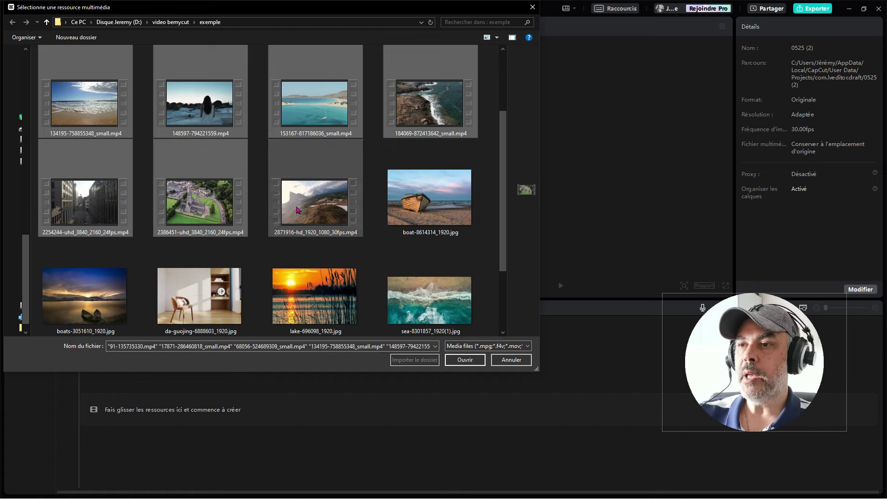
pyautogui.keyDown('ctrl'); pyautogui.click(298, 210); pyautogui.keyUp('ctrl')
# - Add the boat, boats, lake, sea and young-woman images and the Watch Your Back MP3 to the selection, and import all selected files
pyautogui.keyDown('ctrl'); pyautogui.click(430, 198); pyautogui.keyUp('ctrl')
pyautogui.keyDown('ctrl'); pyautogui.click(314, 295); pyautogui.keyUp('ctrl')
pyautogui.keyDown('ctrl'); pyautogui.click(424, 299); pyautogui.keyUp('ctrl')
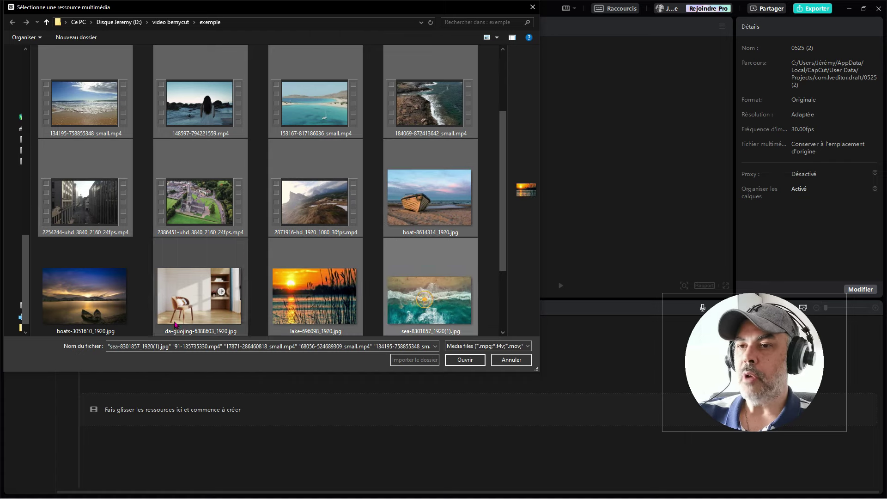
pyautogui.keyDown('ctrl'); pyautogui.click(88, 296); pyautogui.keyUp('ctrl')
pyautogui.scroll(-2, 210, 238)
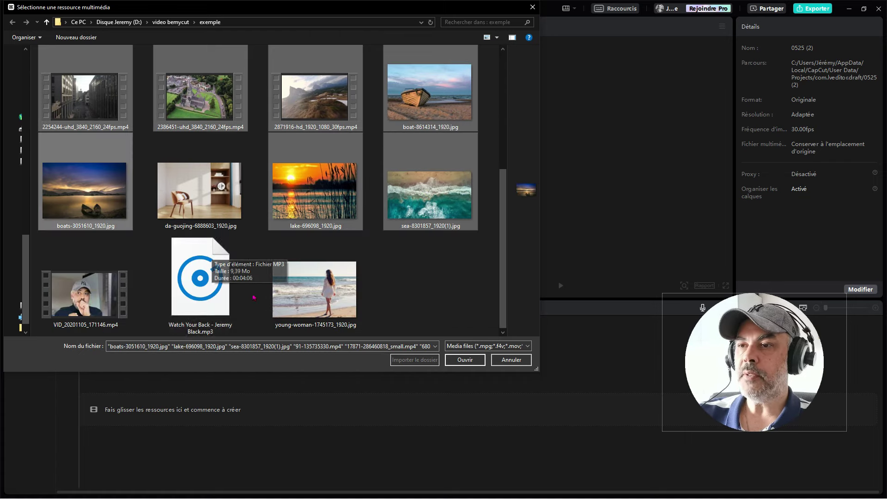
pyautogui.keyDown('ctrl'); pyautogui.click(192, 286); pyautogui.keyUp('ctrl')
pyautogui.keyDown('ctrl'); pyautogui.click(305, 304); pyautogui.keyUp('ctrl')
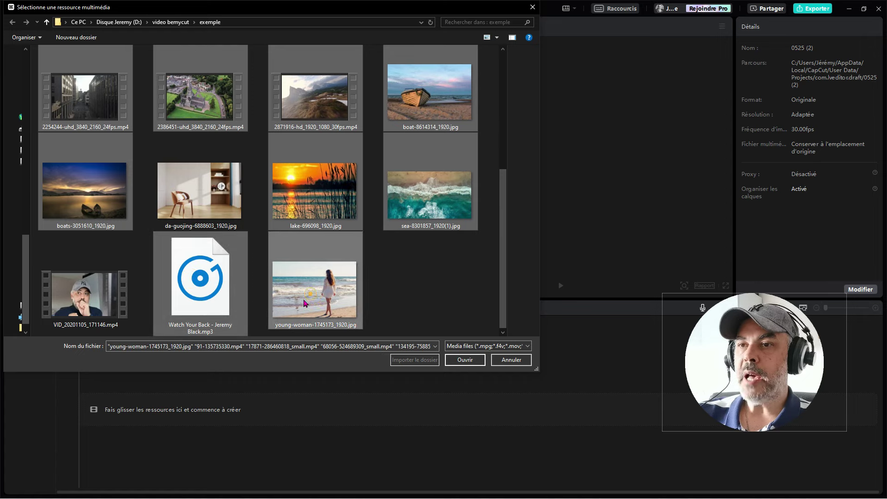
pyautogui.keyDown('ctrl'); pyautogui.click(85, 194); pyautogui.keyUp('ctrl')
pyautogui.keyDown('ctrl'); pyautogui.click(290, 187); pyautogui.keyUp('ctrl')
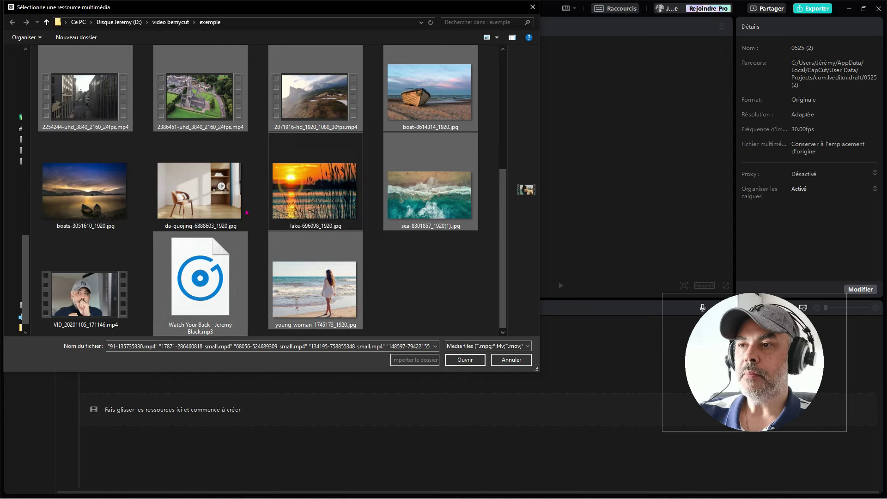
pyautogui.press('Return')
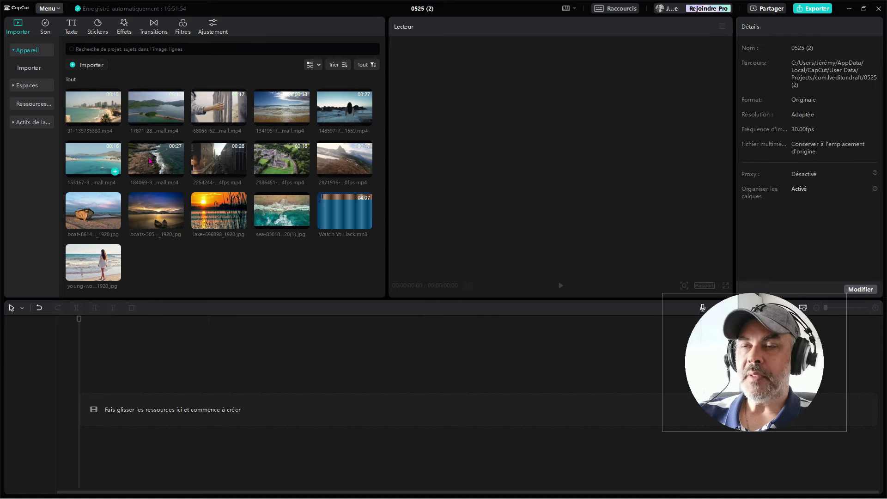
pyautogui.click(86, 113)
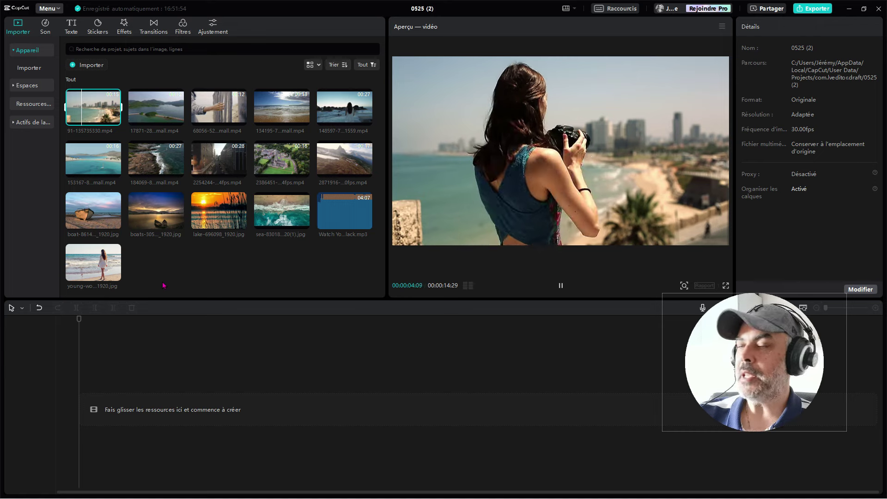
pyautogui.click(216, 108)
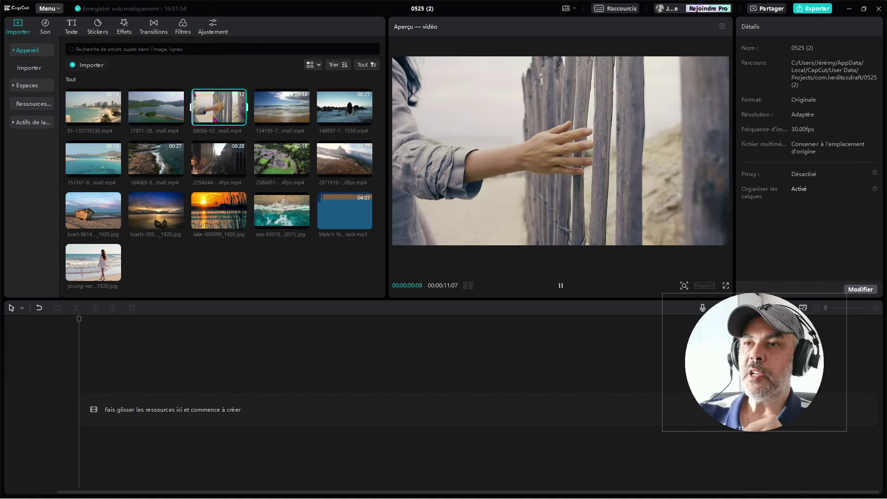
pyautogui.moveTo(216, 108); pyautogui.dragTo(104, 415)
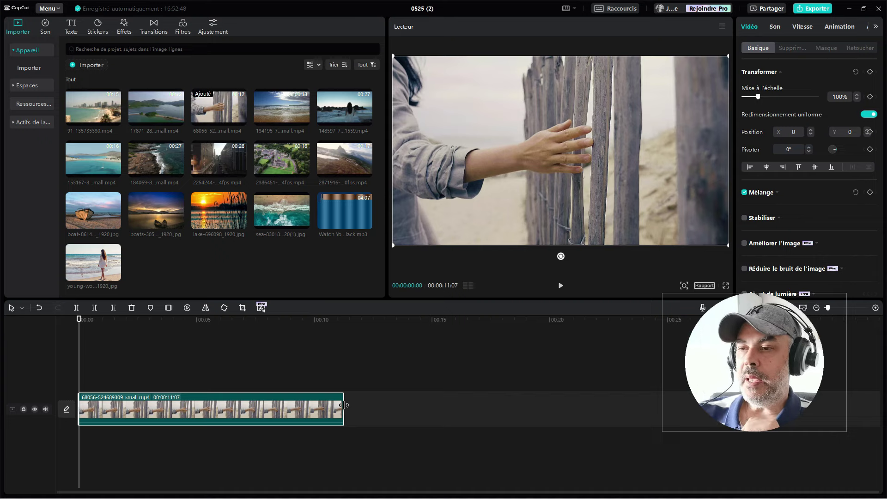
pyautogui.moveTo(340, 405); pyautogui.dragTo(240, 414)
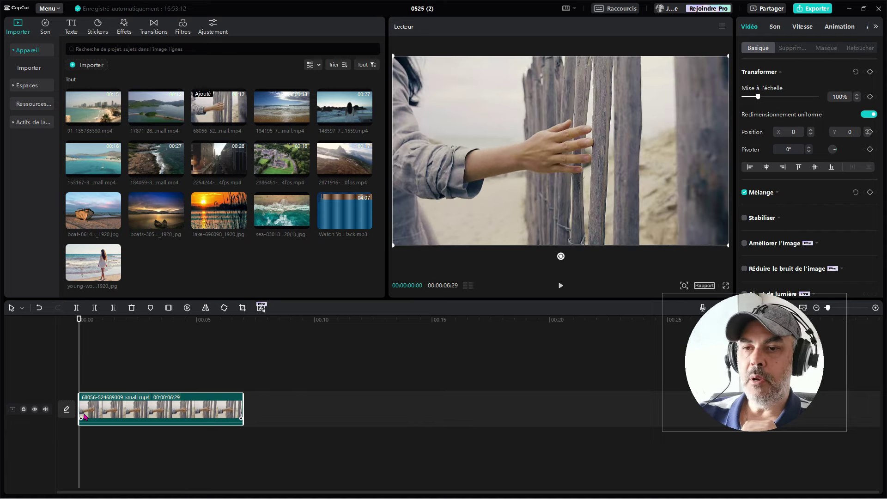
pyautogui.moveTo(75, 406); pyautogui.dragTo(112, 409)
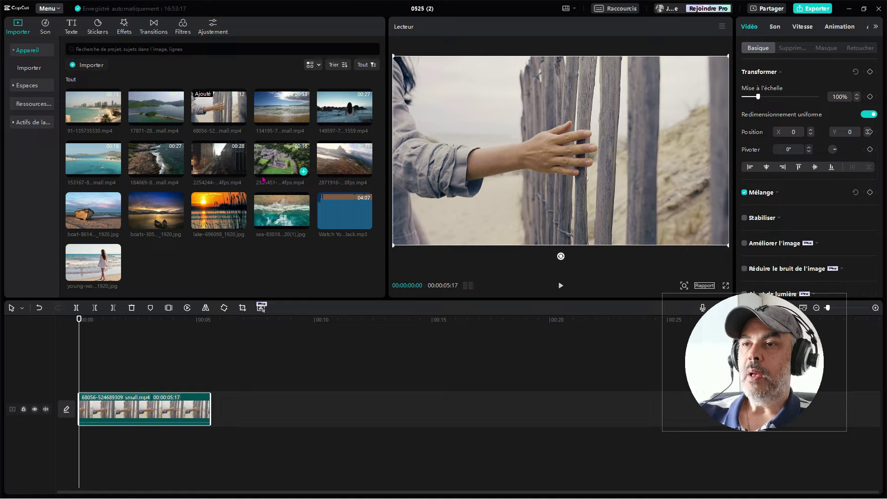
pyautogui.click(279, 111)
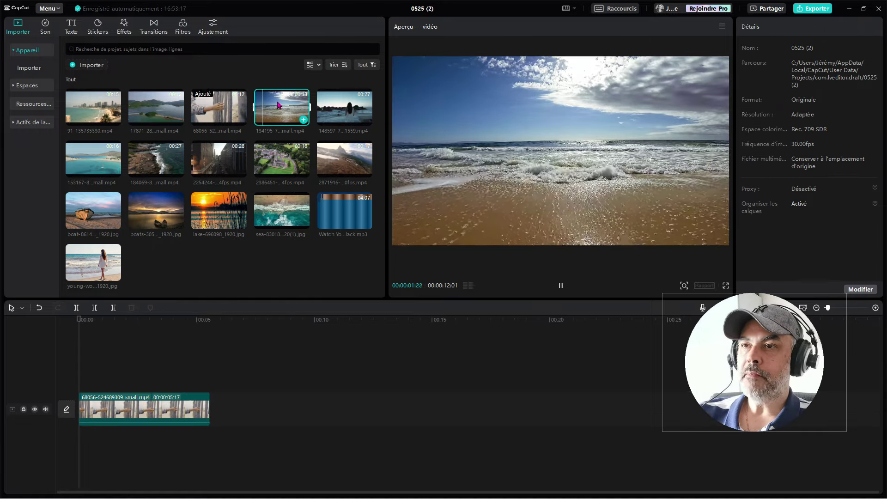
pyautogui.moveTo(279, 106); pyautogui.dragTo(265, 416)
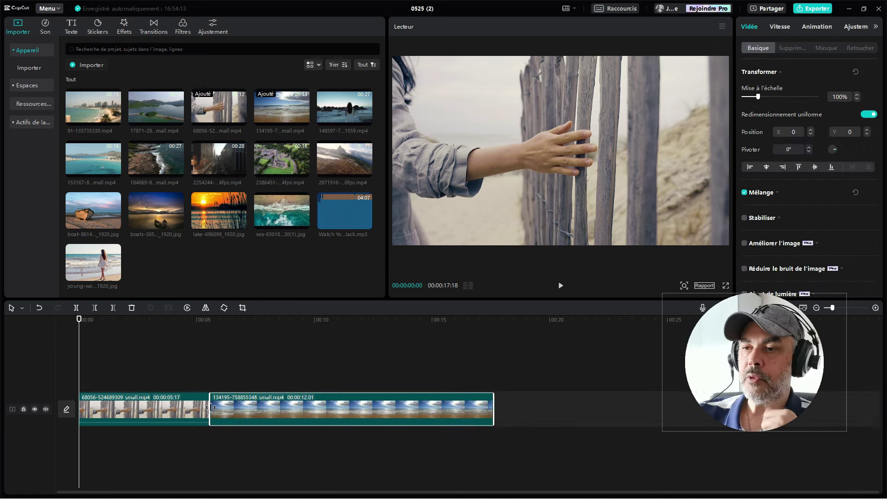
pyautogui.moveTo(211, 407); pyautogui.dragTo(272, 413)
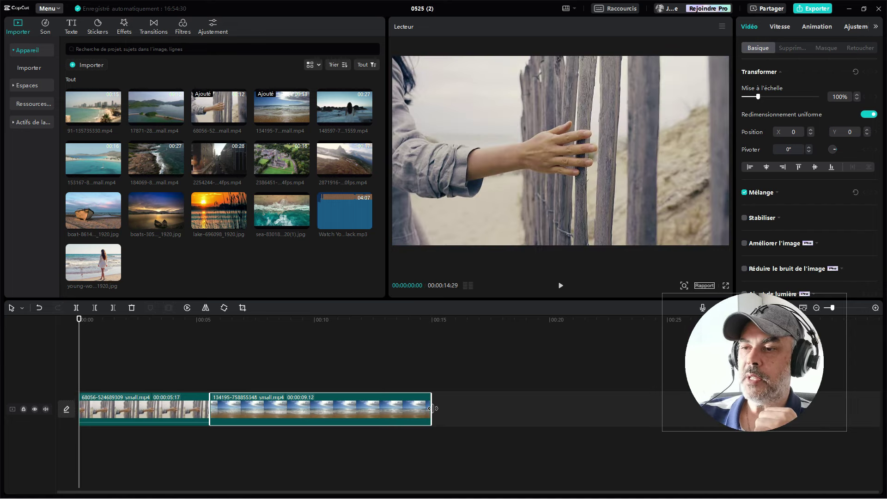
pyautogui.moveTo(430, 409); pyautogui.dragTo(369, 419)
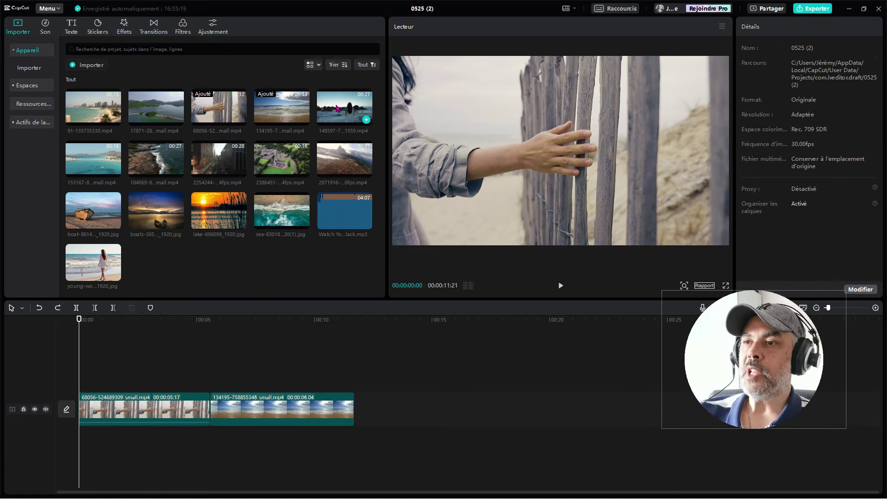
# - Add 148597-794221559.mp4 after the beach clip and shorten it to a duration of about 00:00:11:01
pyautogui.moveTo(337, 108); pyautogui.dragTo(377, 412)
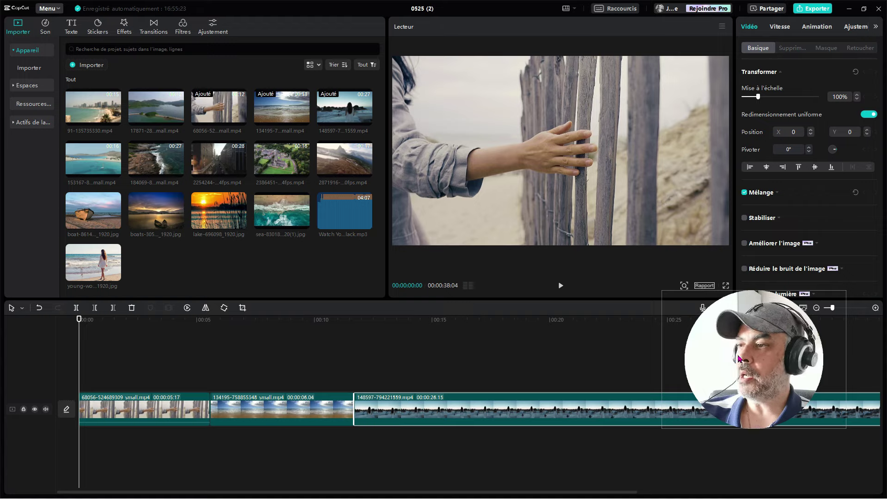
pyautogui.moveTo(739, 358); pyautogui.dragTo(88, 160)
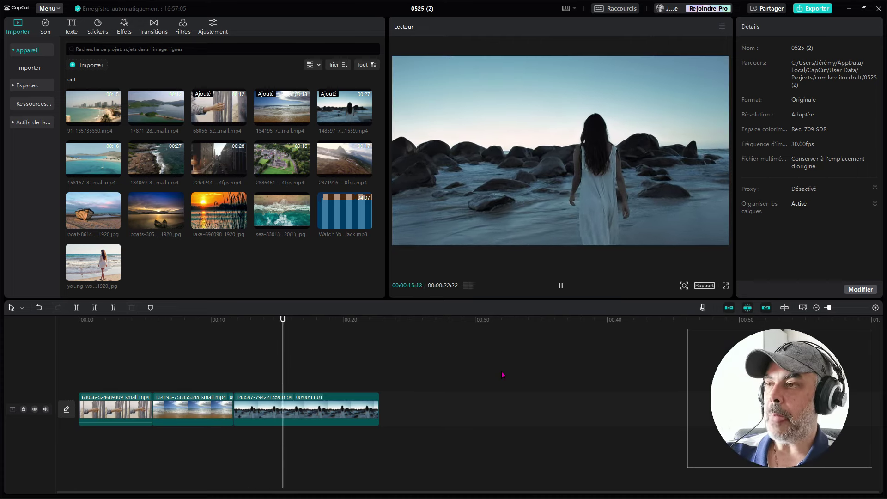
# - Preview the last clip on the timeline, and replay the sequence from the start, pausing at about 00:00:02:14
pyautogui.click(333, 335)
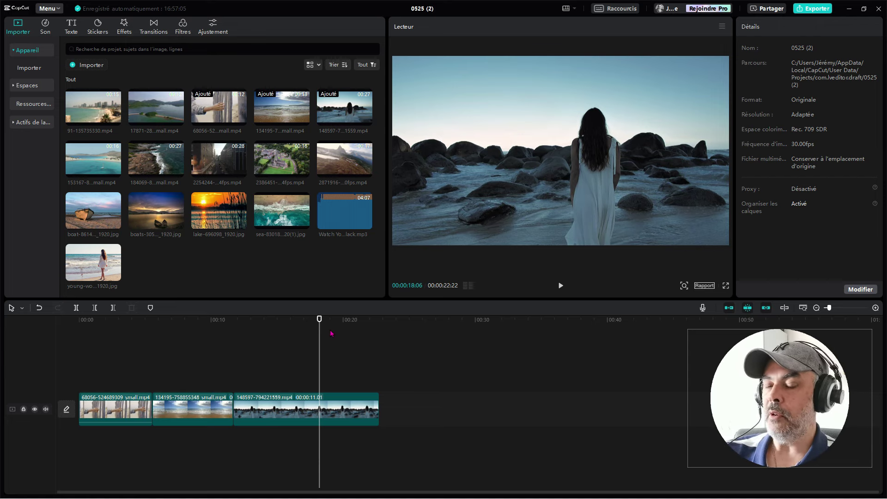
pyautogui.press('space')
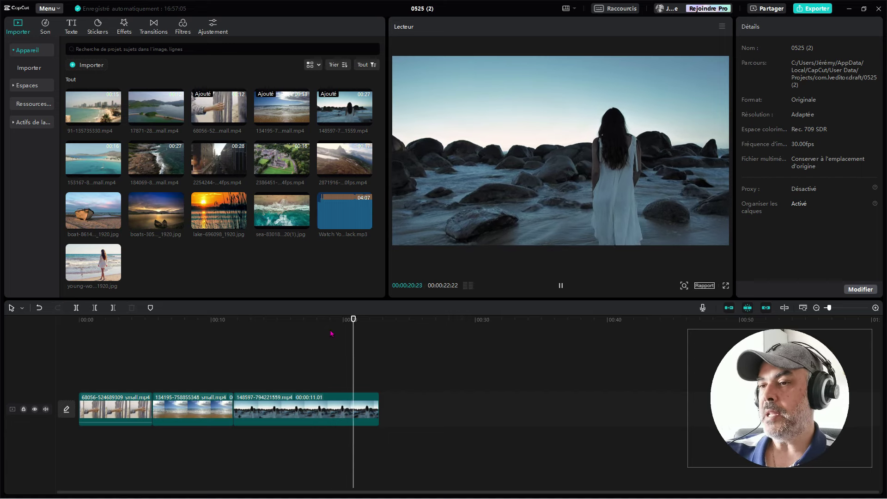
pyautogui.press('space')
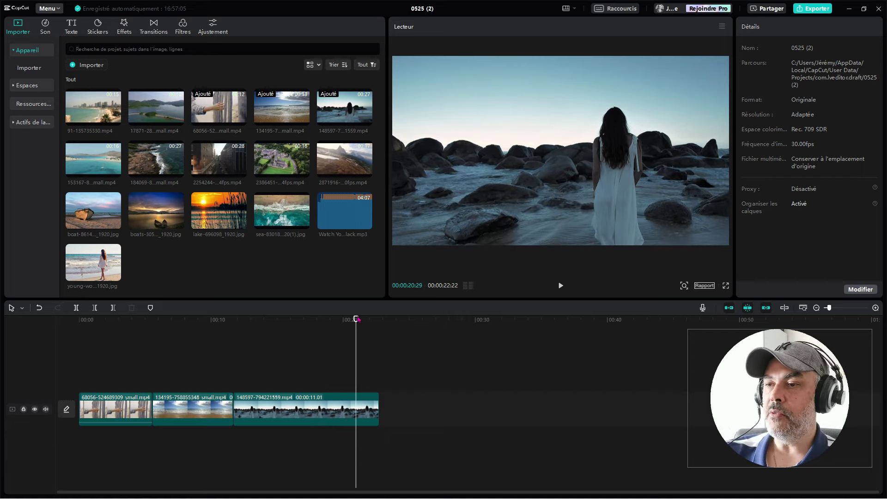
pyautogui.moveTo(356, 320); pyautogui.dragTo(79, 320)
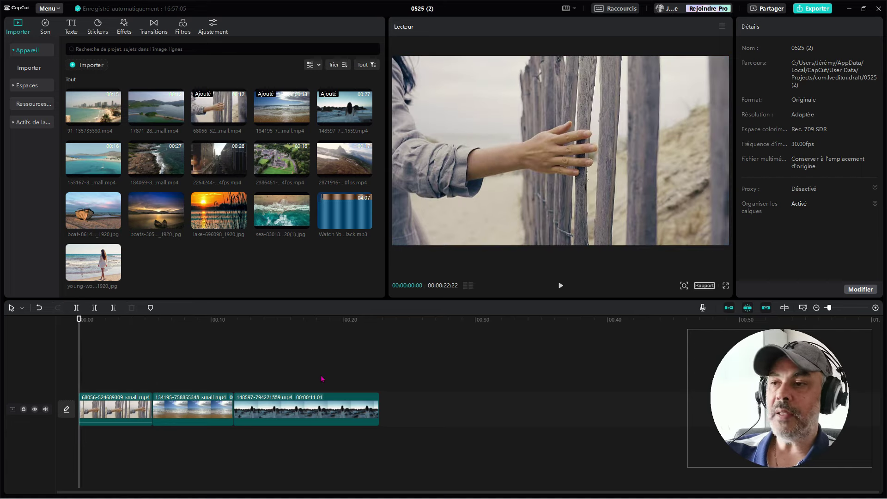
pyautogui.click(560, 285)
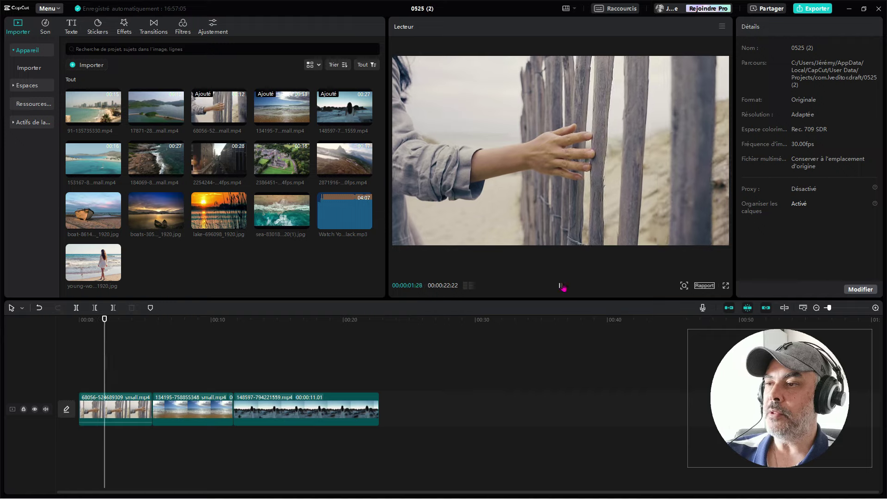
pyautogui.click(560, 286)
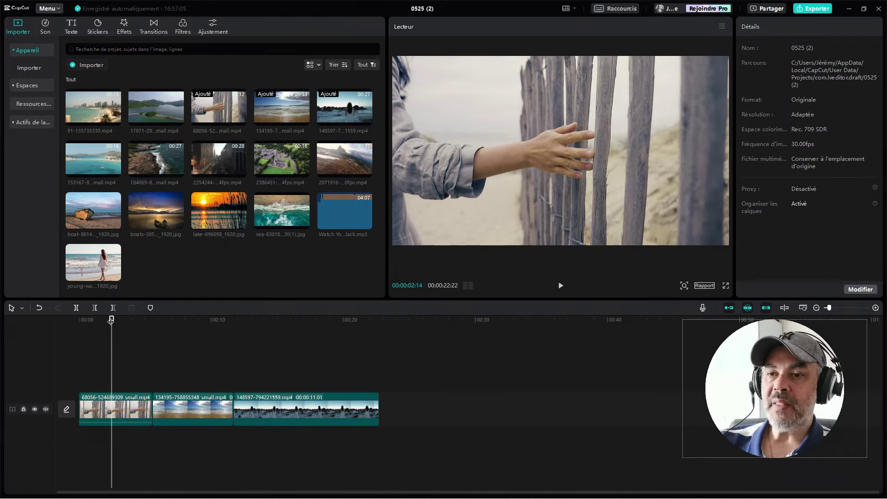
# - Place boats-3051610_1920.jpg on a new track above 148597-794221559.mp4, starting at about 00:00:14
pyautogui.click(108, 314)
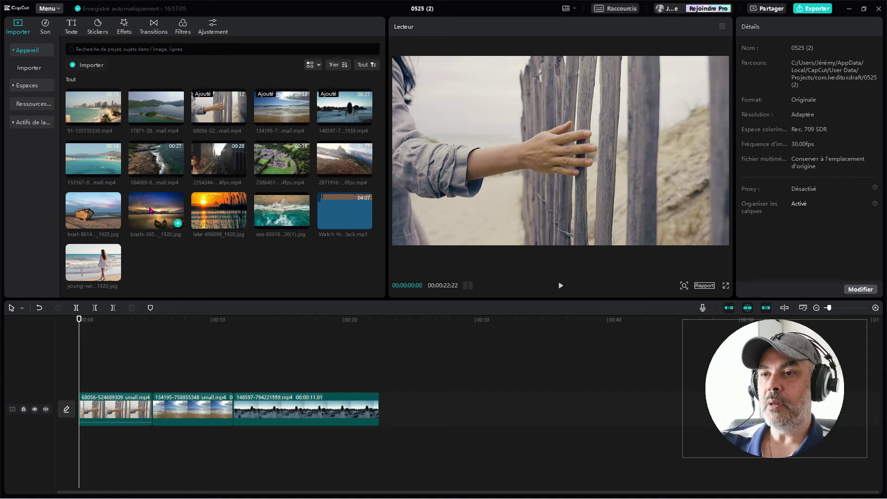
pyautogui.moveTo(150, 210); pyautogui.dragTo(270, 379)
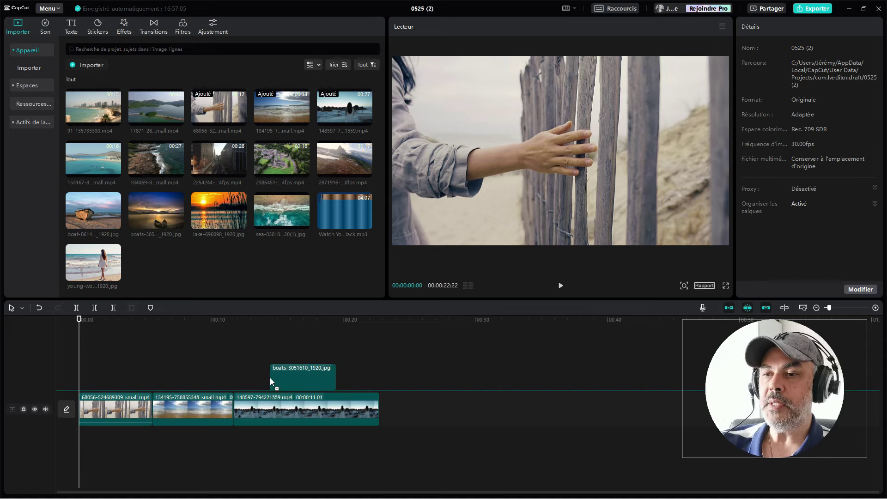
pyautogui.moveTo(270, 378); pyautogui.dragTo(270, 378)
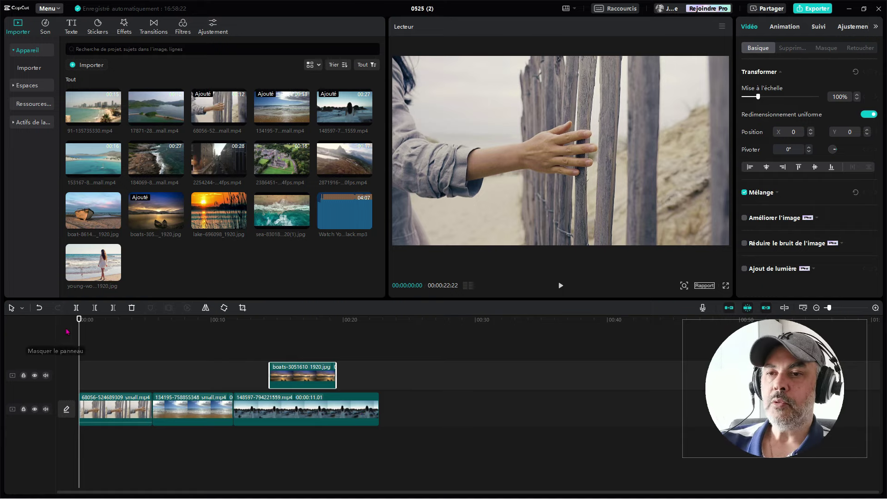
# - Scale the boats image overlay down to 45% and position it in the upper-left area of the video frame
pyautogui.moveTo(84, 321); pyautogui.dragTo(293, 343)
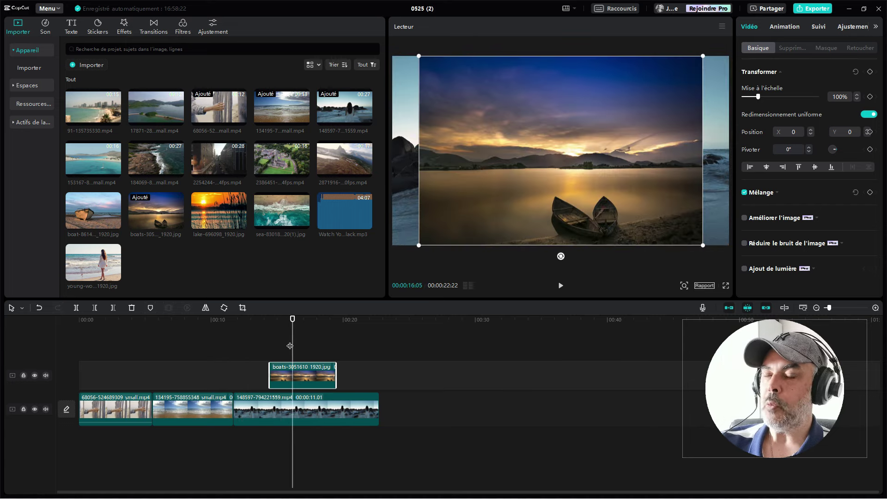
pyautogui.moveTo(703, 246); pyautogui.dragTo(479, 114)
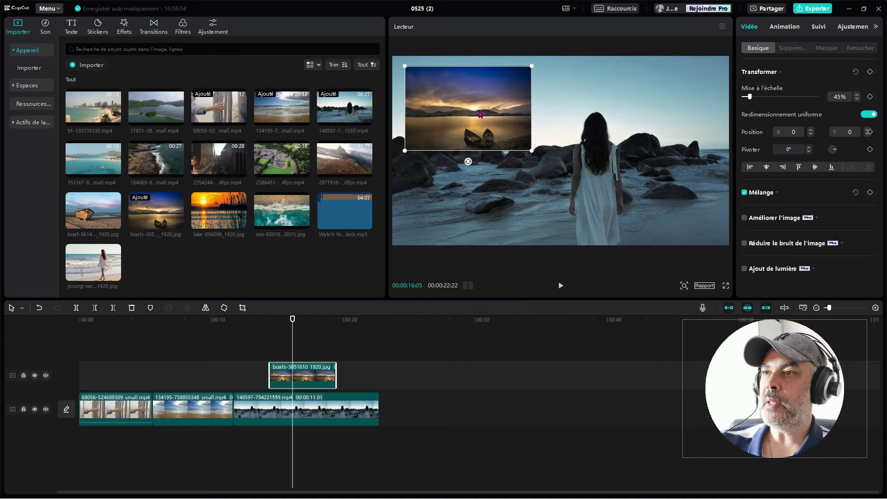
pyautogui.click(260, 376)
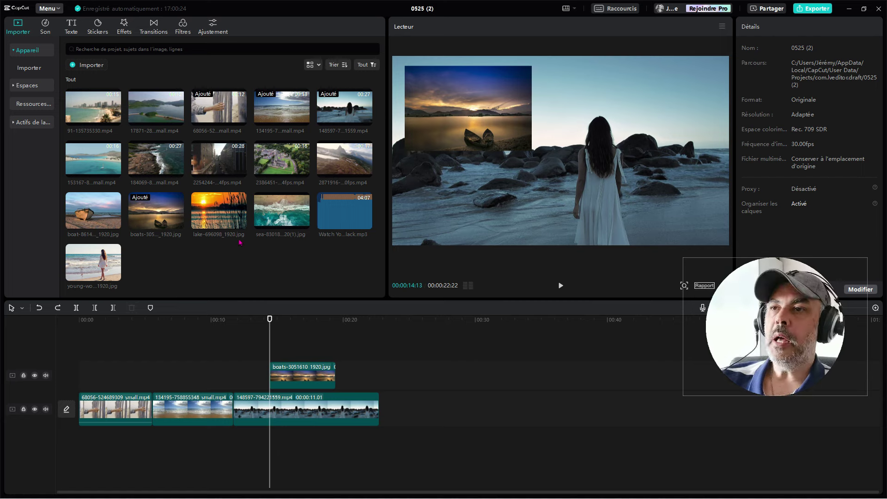
pyautogui.moveTo(156, 111); pyautogui.dragTo(393, 418)
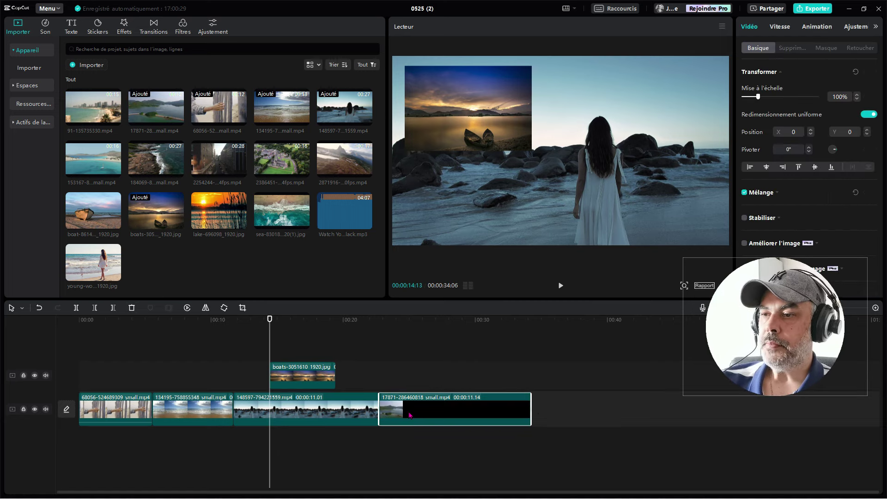
pyautogui.moveTo(530, 407); pyautogui.dragTo(483, 407)
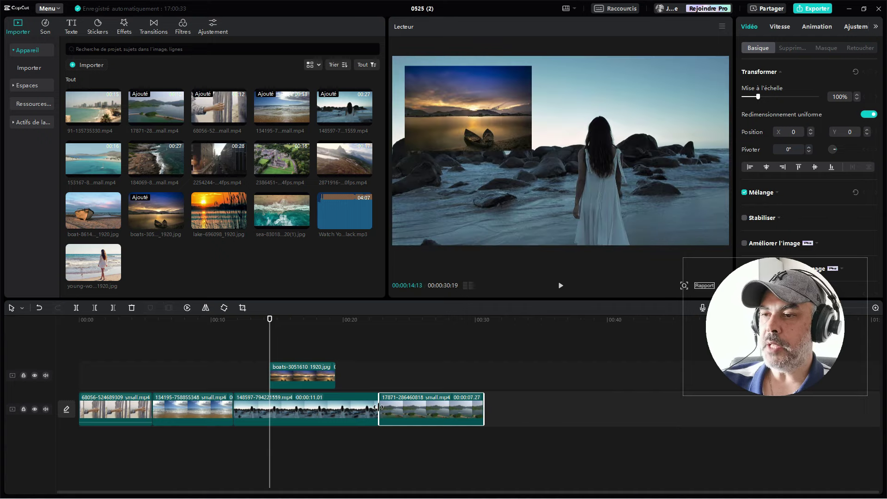
pyautogui.moveTo(382, 409); pyautogui.dragTo(409, 409)
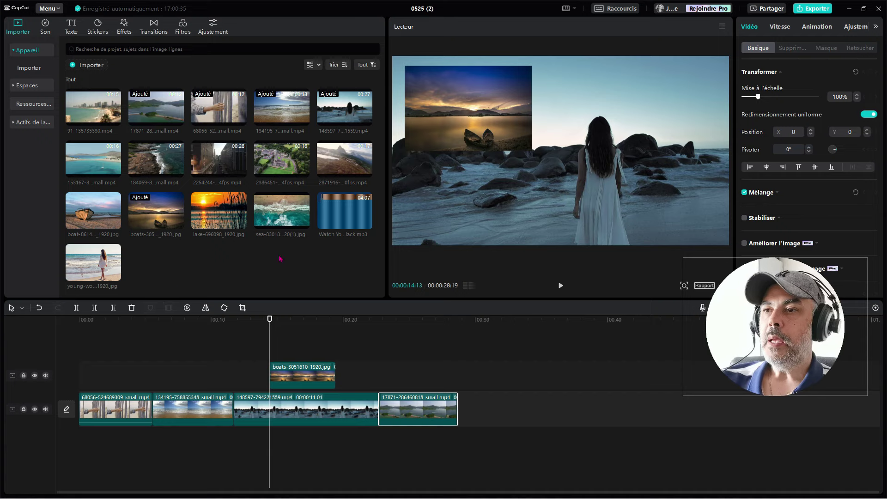
# - Append sea-8301857_1920(1).jpg and 91-135735330.mp4 to the main track, and return the playhead to the start
pyautogui.moveTo(275, 218); pyautogui.dragTo(490, 415)
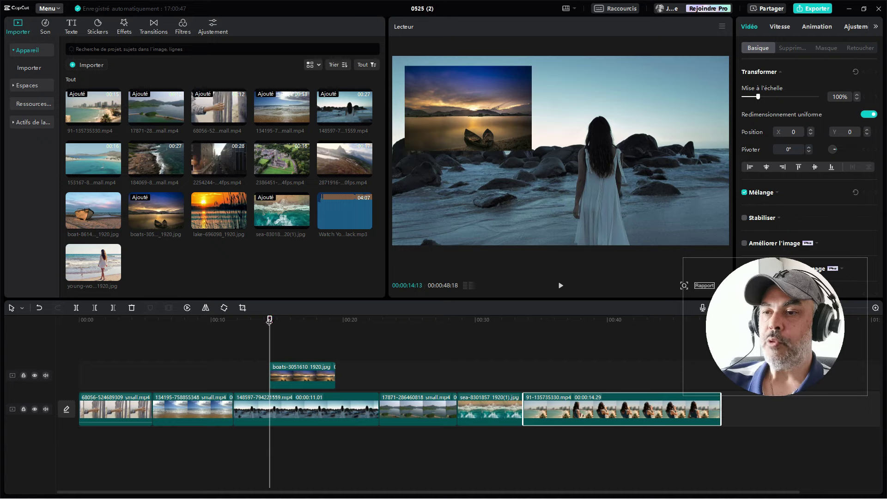
pyautogui.moveTo(270, 318); pyautogui.dragTo(79, 326)
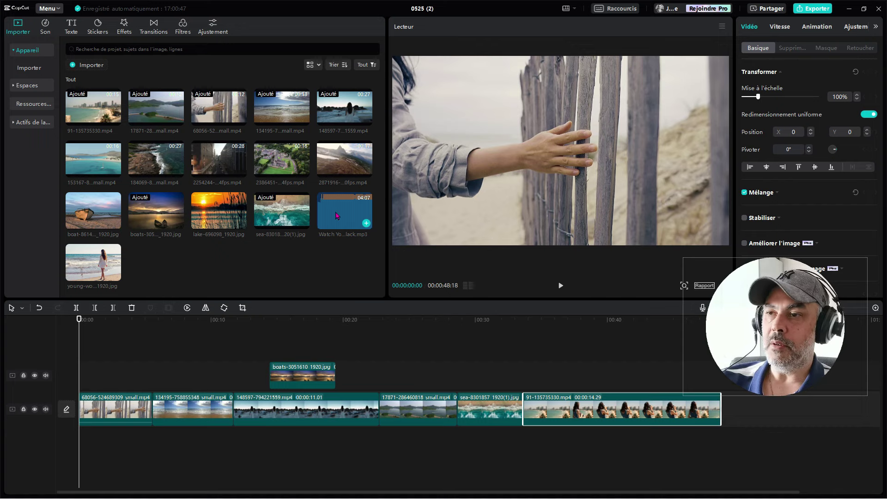
# - Add the "Watch Your Back" music below the clips from the start and shorten it to end with the last video clip
pyautogui.moveTo(337, 216); pyautogui.dragTo(81, 450)
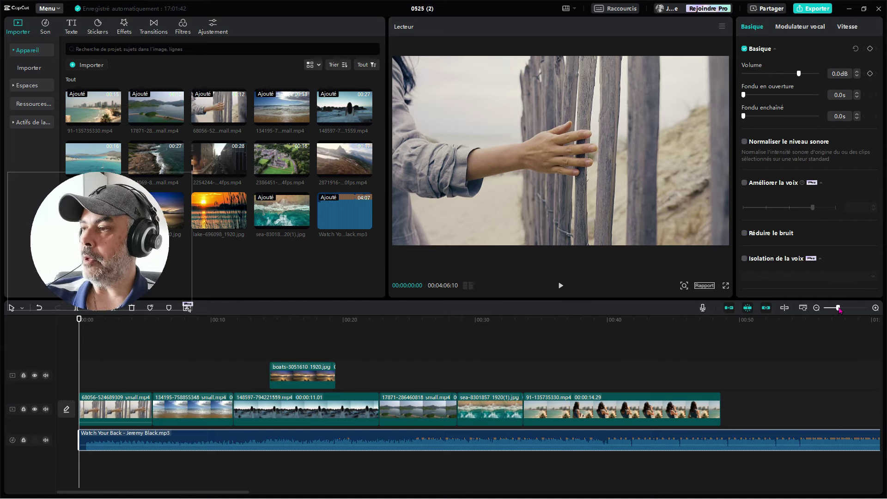
pyautogui.moveTo(840, 309); pyautogui.dragTo(832, 311)
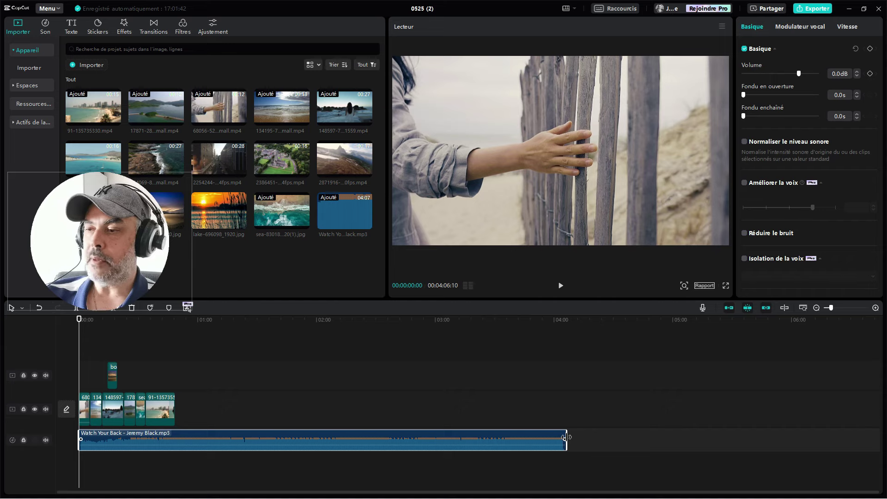
pyautogui.moveTo(564, 437); pyautogui.dragTo(171, 443)
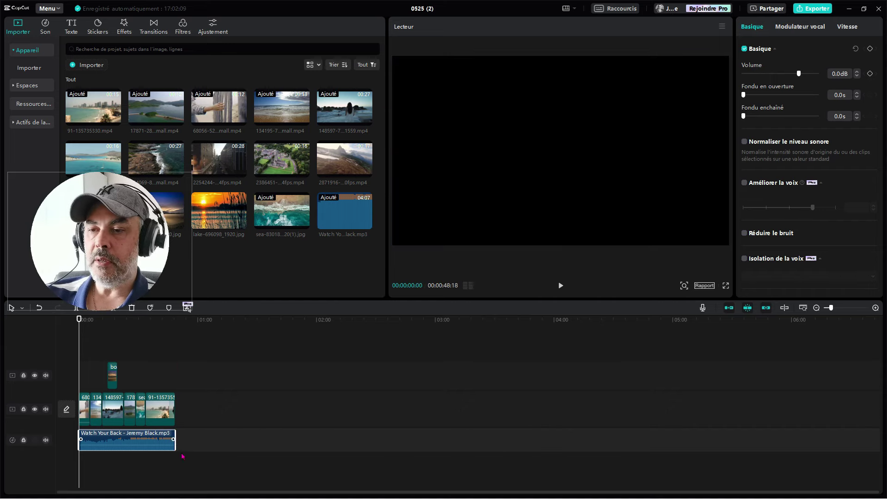
pyautogui.hotkey('shift', 'z')
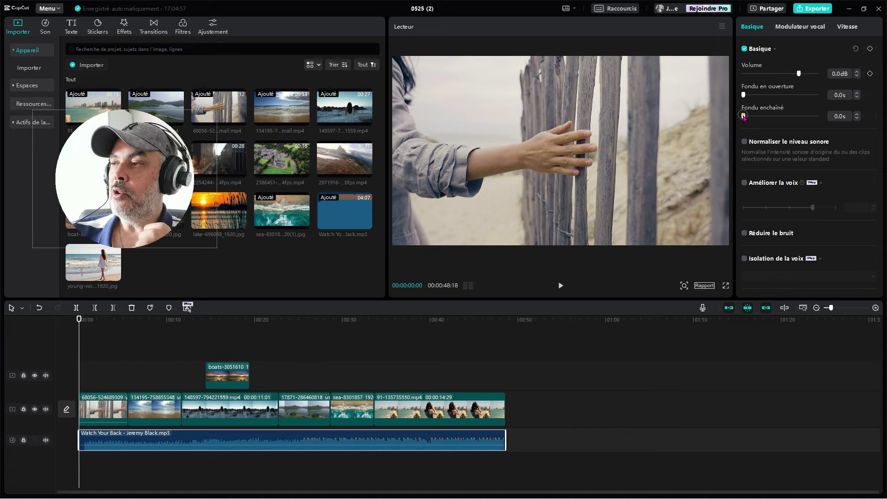
# - Add a fade-out to the end of the music clip
pyautogui.moveTo(743, 117); pyautogui.dragTo(767, 117)
pyautogui.moveTo(502, 441)
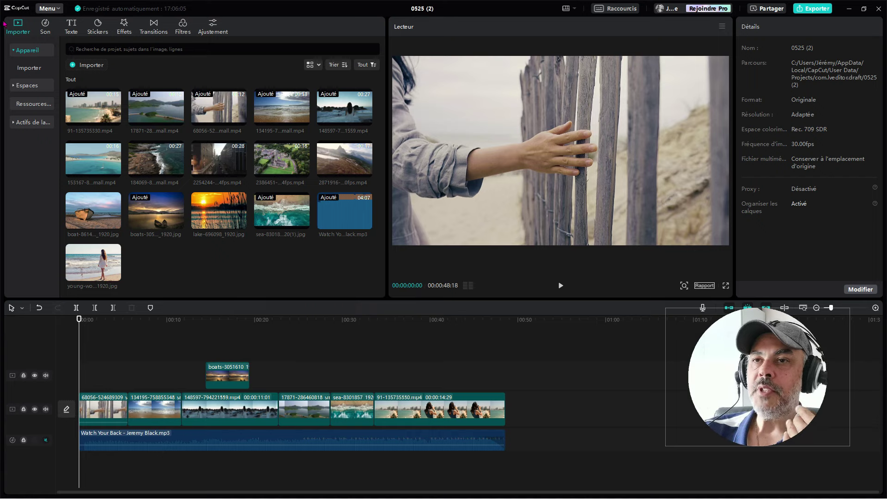
# - Add the plain white ABC template from the trending text templates above the fence clip, starting at about 00:00:01
pyautogui.click(69, 25)
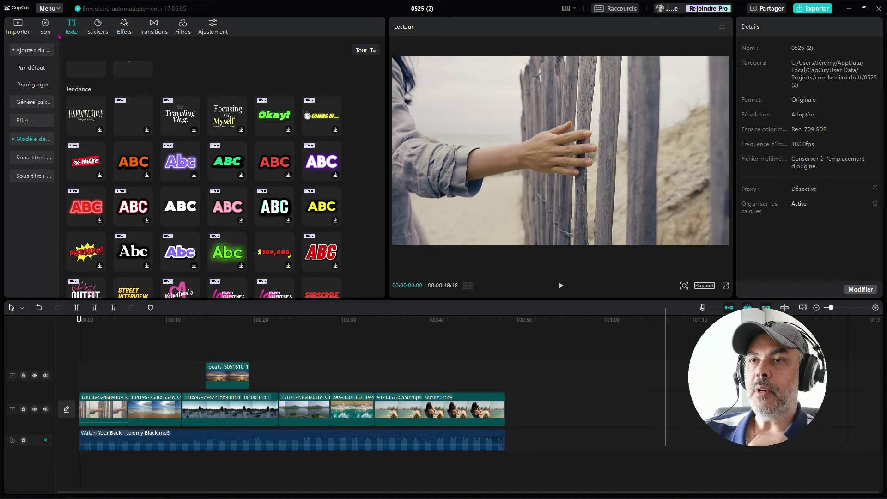
pyautogui.click(24, 138)
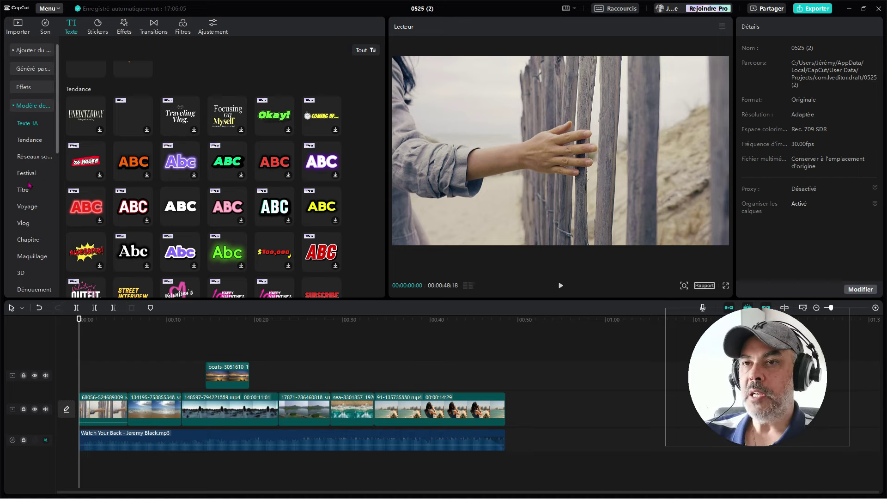
pyautogui.scroll(-1, 179, 173)
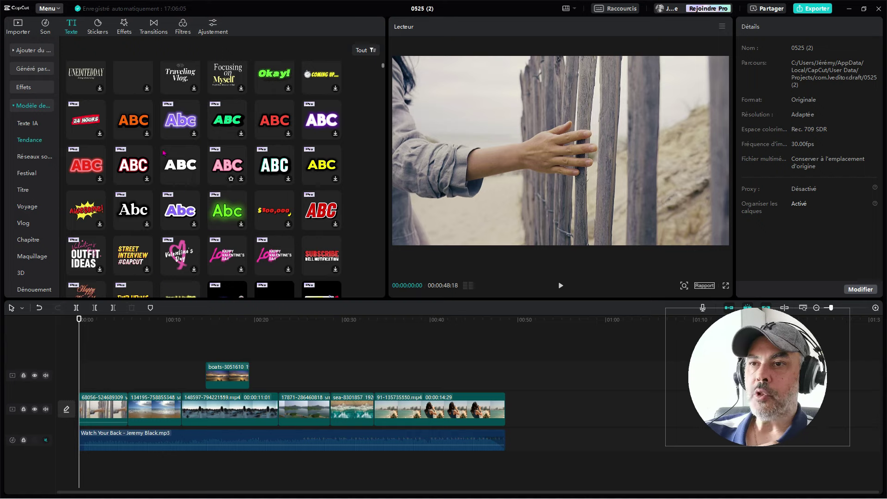
pyautogui.click(179, 172)
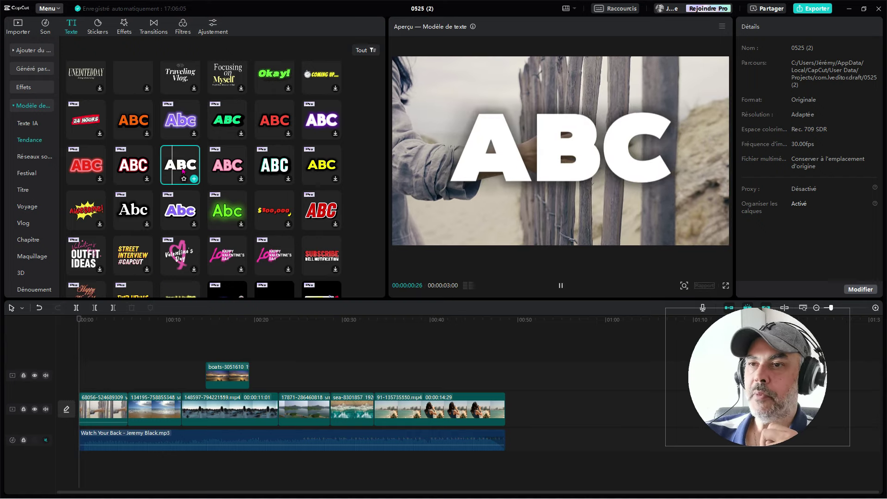
pyautogui.moveTo(180, 165); pyautogui.dragTo(88, 351)
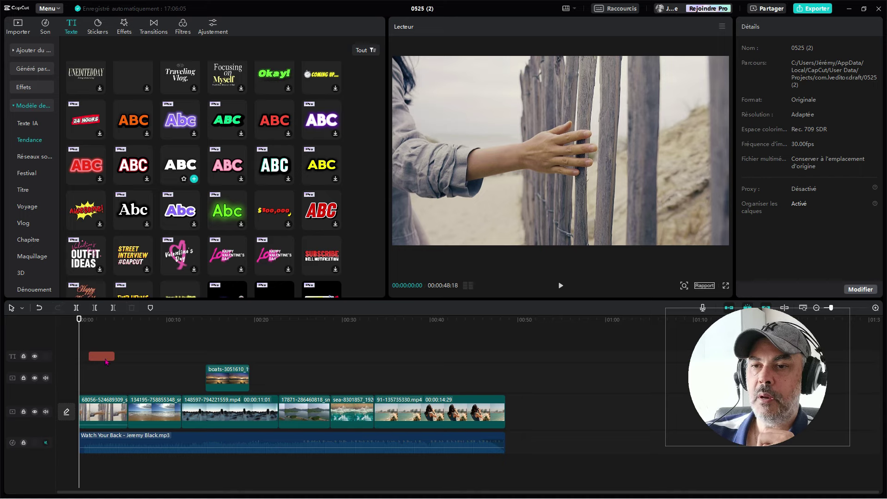
# - Try the text clip further along its track, return it to about 00:00:01, and set the playhead to 00:00:02:17
pyautogui.click(98, 357)
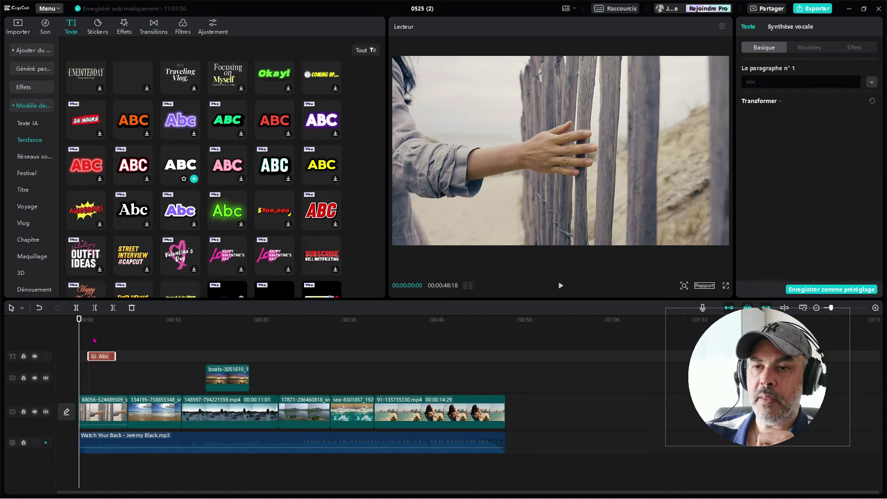
pyautogui.moveTo(98, 356); pyautogui.dragTo(149, 356)
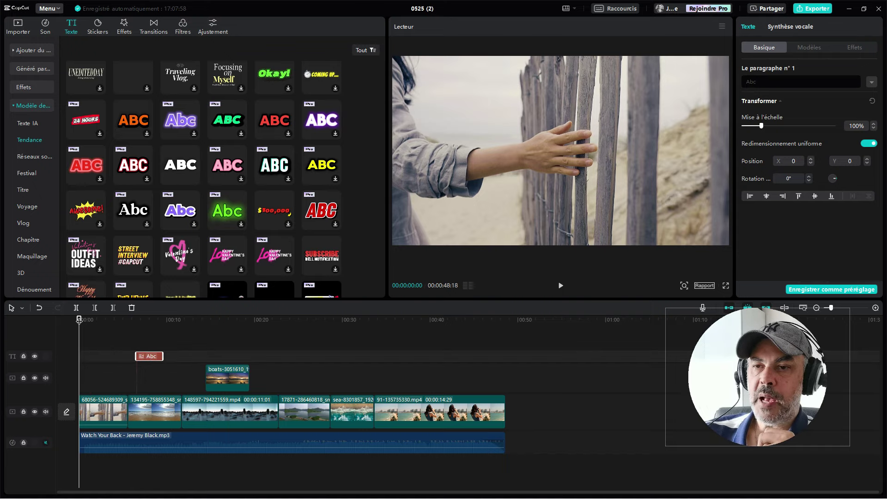
pyautogui.moveTo(79, 320); pyautogui.dragTo(110, 358)
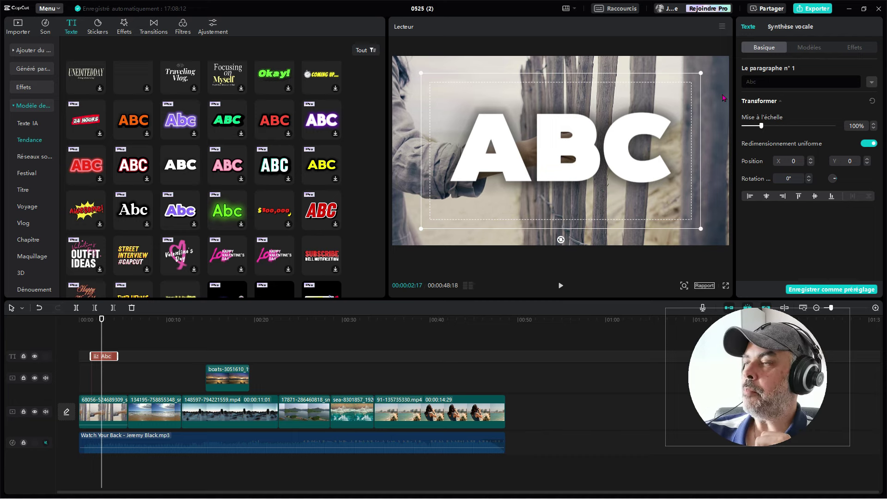
# - Replace the title's text with VACANCES and reduce its scale
pyautogui.click(778, 79)
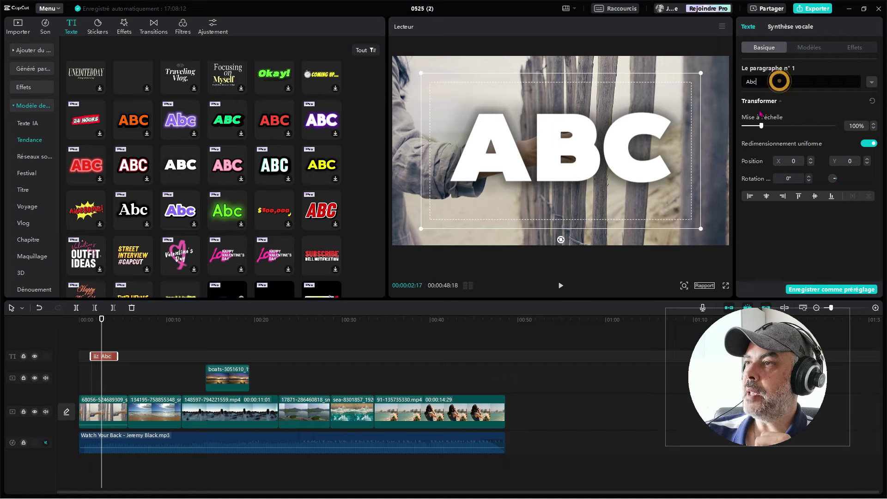
pyautogui.hotkey('ctrl', 'a')
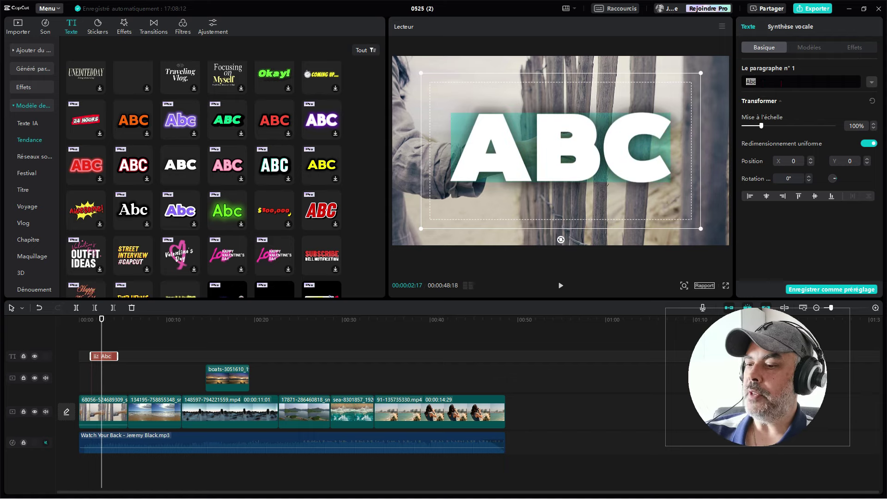
pyautogui.press('BackSpace')
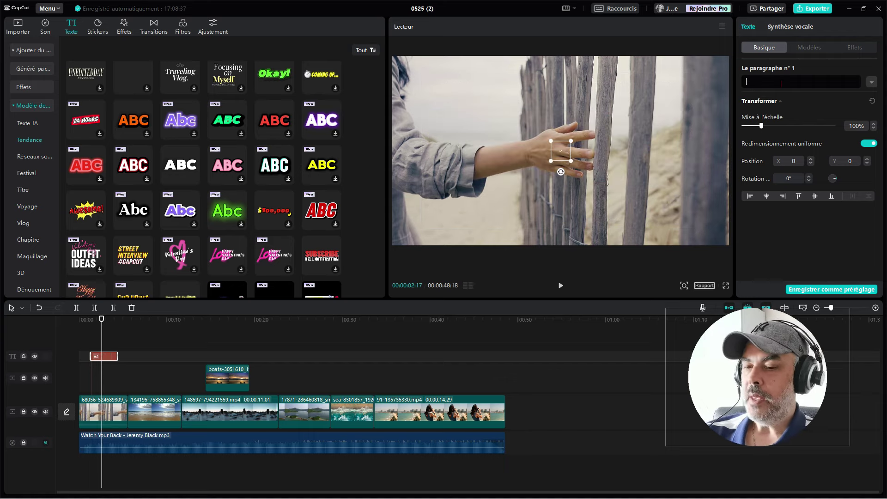
pyautogui.write('VACANCES')
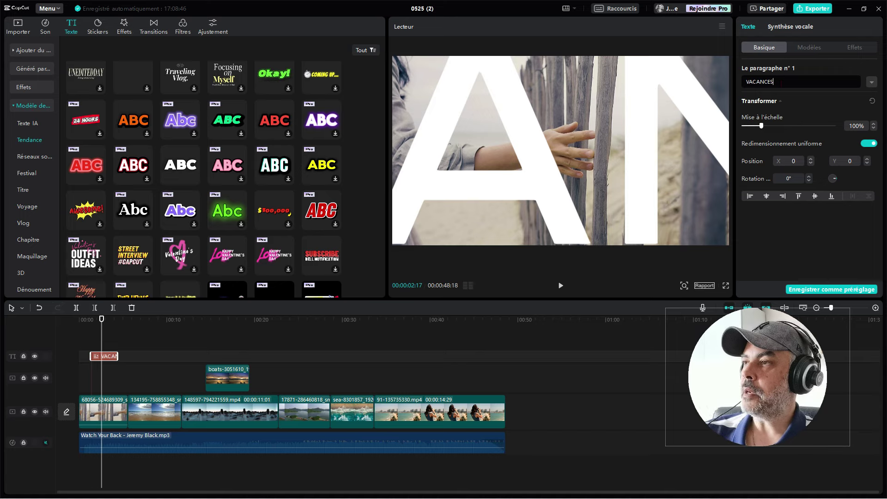
pyautogui.click(775, 110)
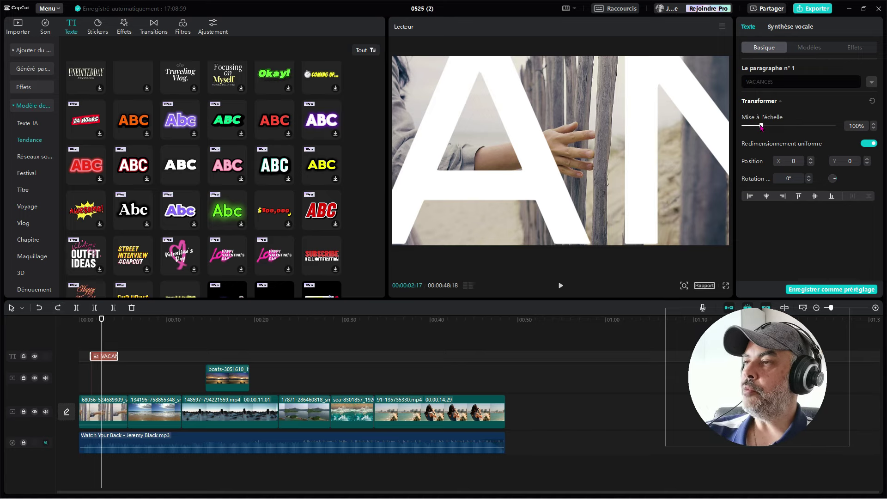
pyautogui.moveTo(761, 127); pyautogui.dragTo(745, 128)
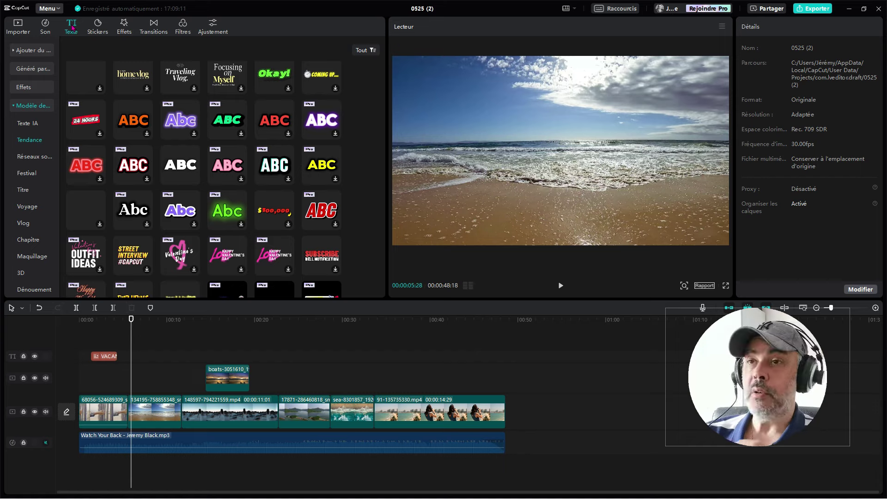
# - Add the Secouement II transition from the trending transitions between the beach clip and the 148597-794221559.mp4 clip
pyautogui.click(157, 30)
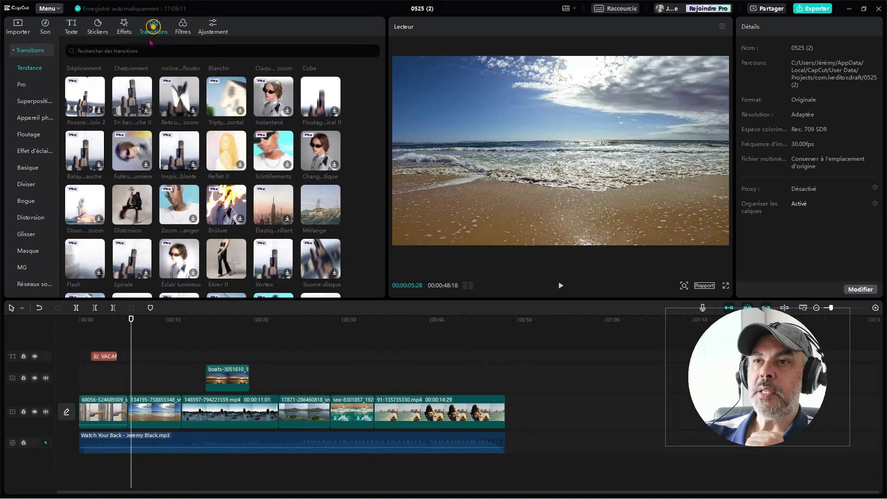
pyautogui.scroll(-1, 189, 219)
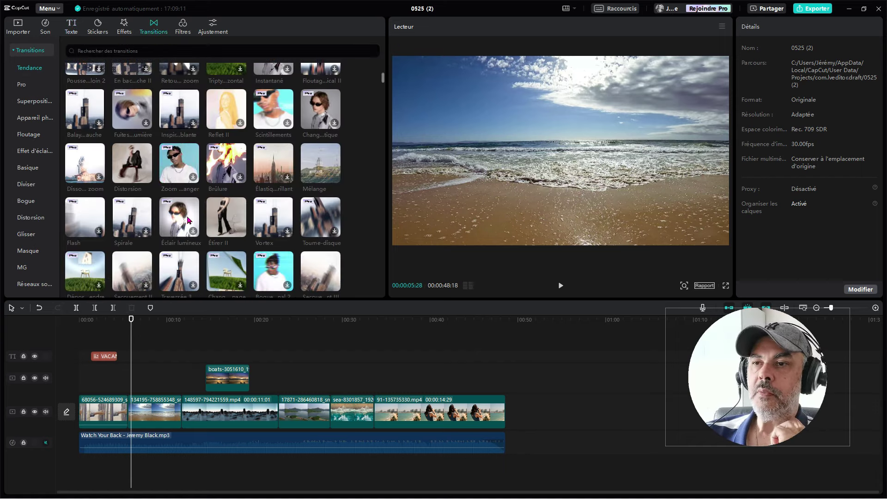
pyautogui.click(226, 217)
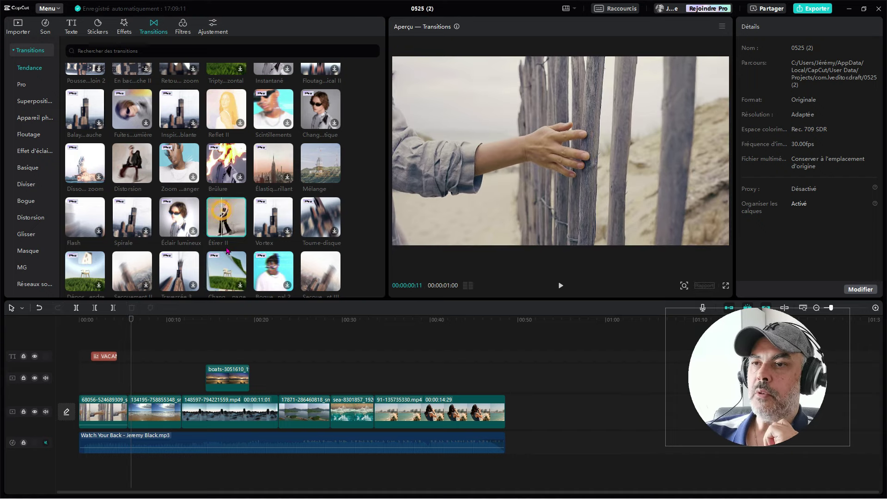
pyautogui.moveTo(240, 231)
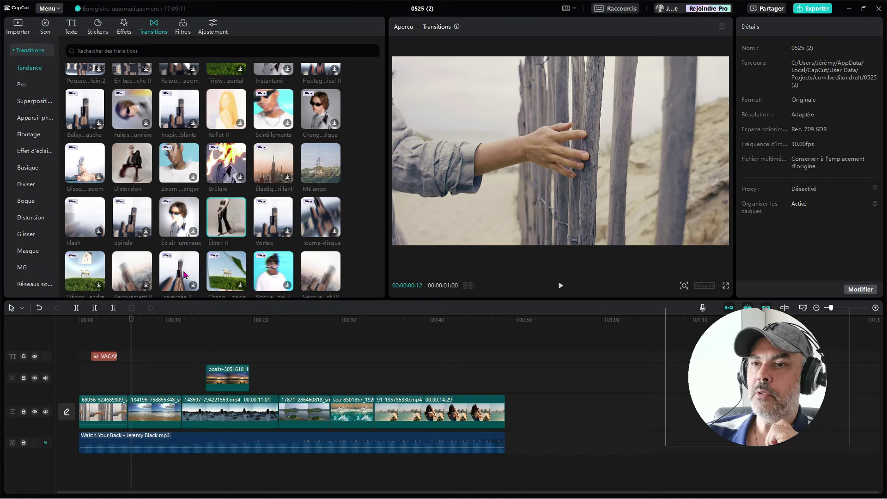
pyautogui.scroll(-1, 130, 232)
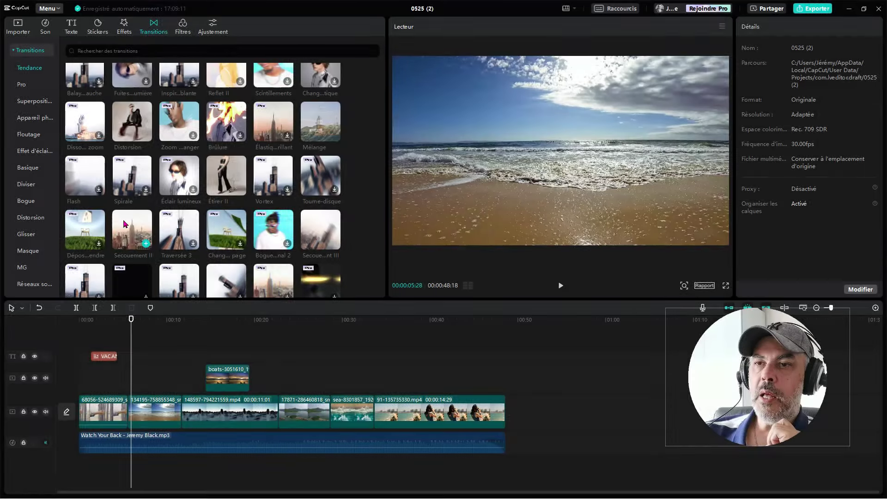
pyautogui.click(126, 224)
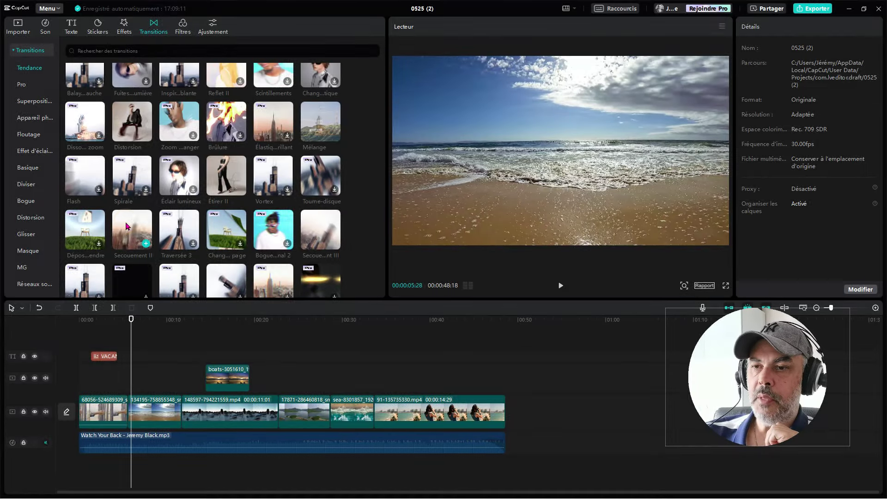
pyautogui.moveTo(125, 224); pyautogui.dragTo(180, 404)
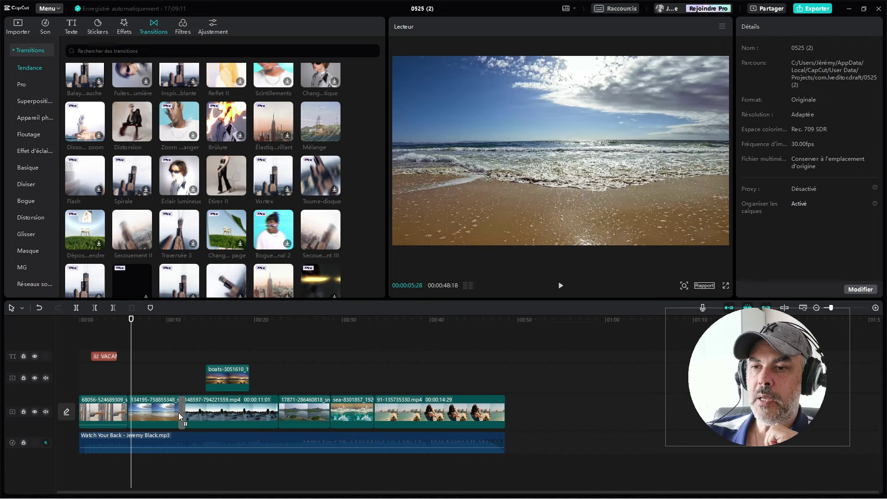
pyautogui.moveTo(178, 412); pyautogui.dragTo(178, 412)
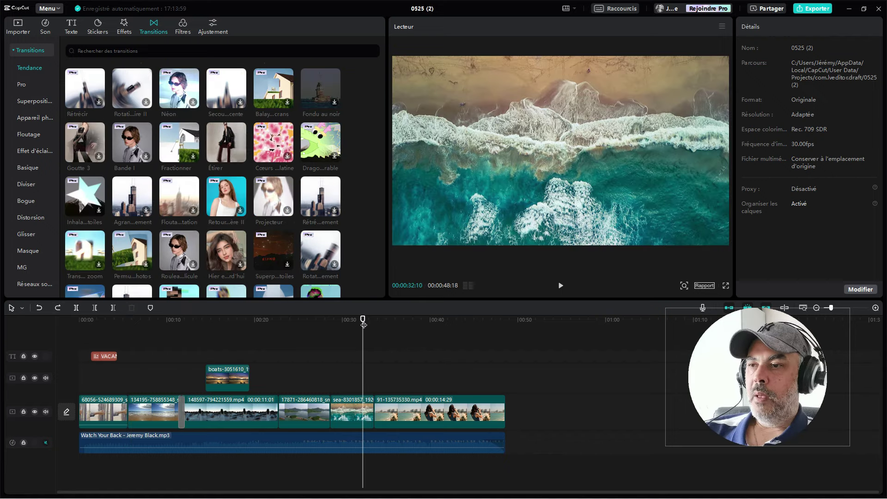
# - Add the Agrandissement transition between the green-islands bay clip and the aerial sea clip
pyautogui.moveTo(363, 317); pyautogui.dragTo(160, 328)
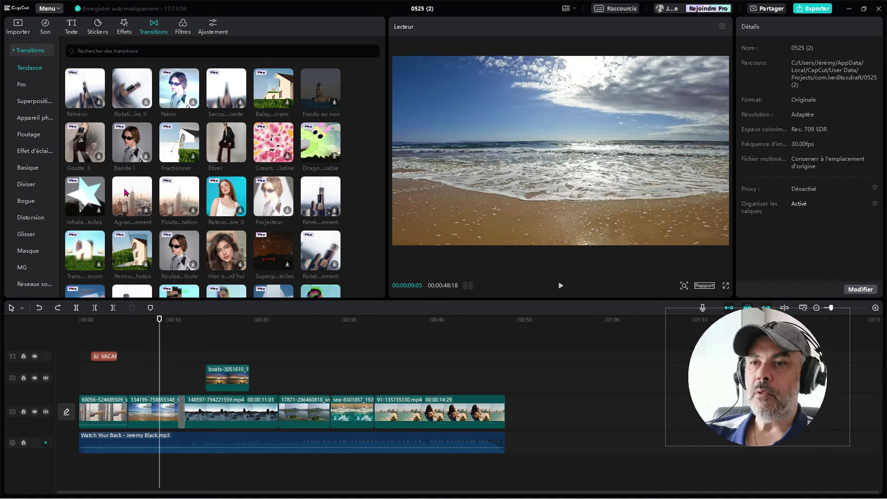
pyautogui.moveTo(132, 198); pyautogui.dragTo(328, 415)
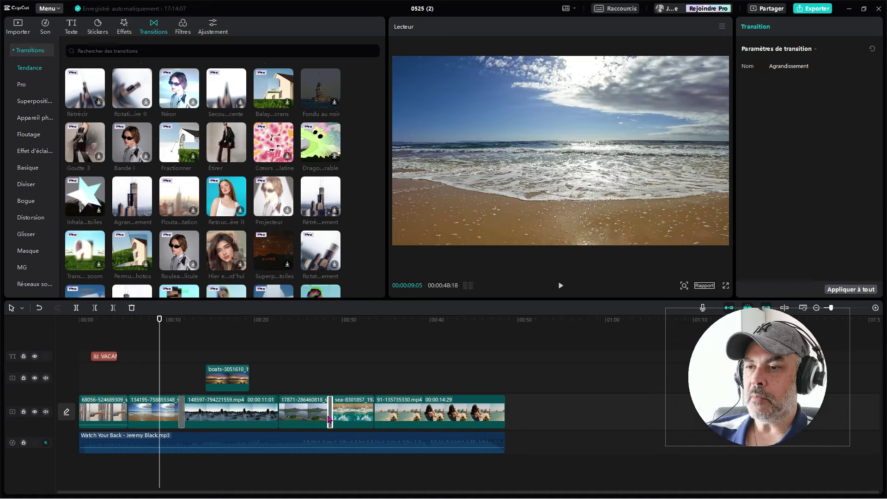
# - Play back the cut between the bay clip and the aerial sea clip twice to check the Agrandissement transition
pyautogui.click(314, 320)
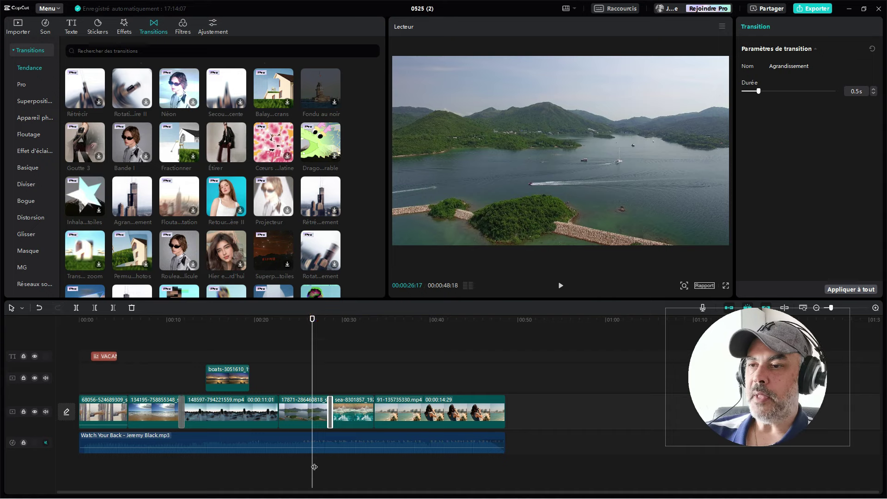
pyautogui.press('space')
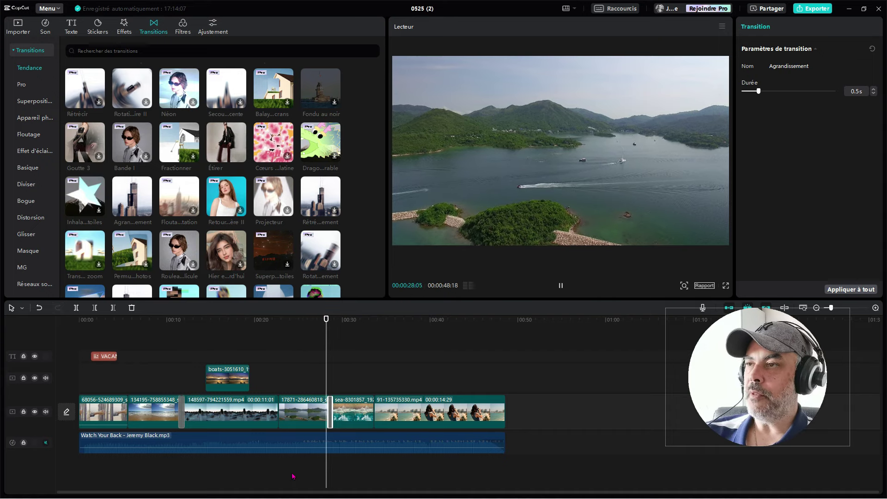
pyautogui.press('space')
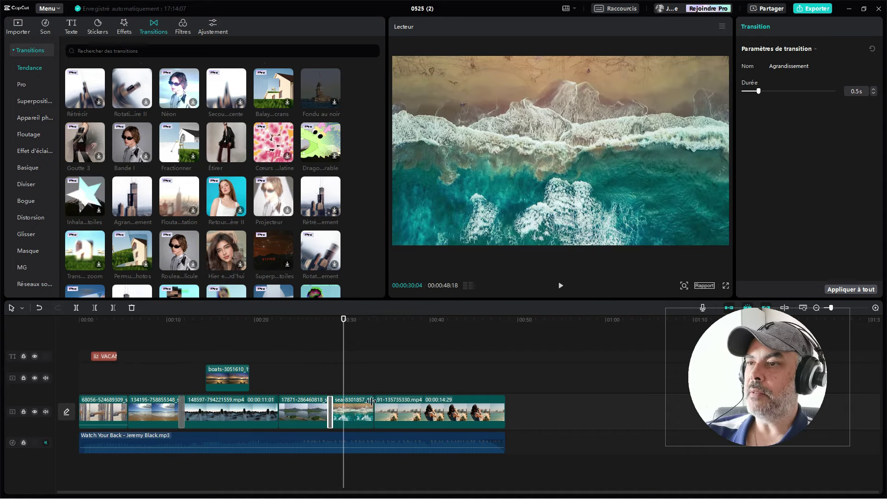
pyautogui.click(319, 320)
pyautogui.press('space')
pyautogui.click(317, 453)
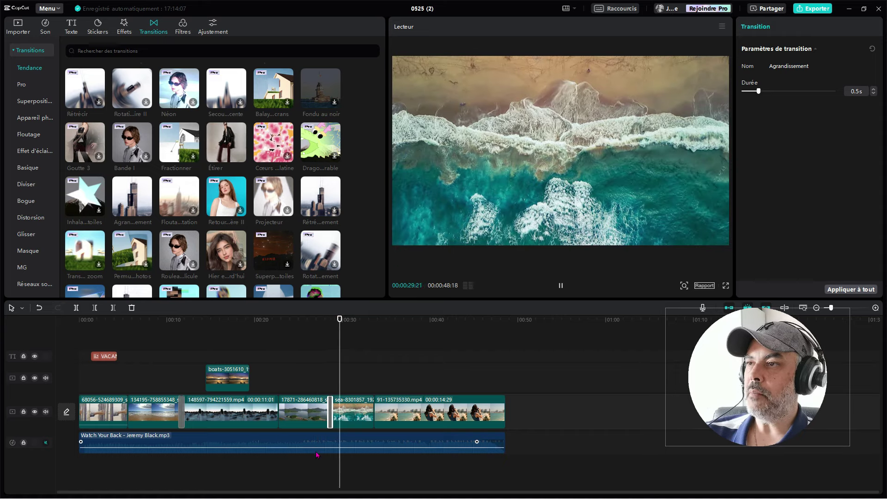
pyautogui.click(299, 462)
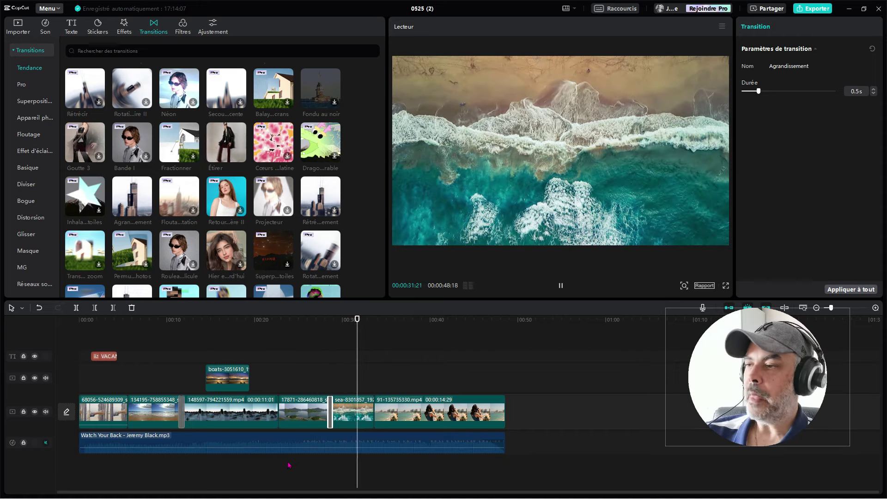
pyautogui.press('space')
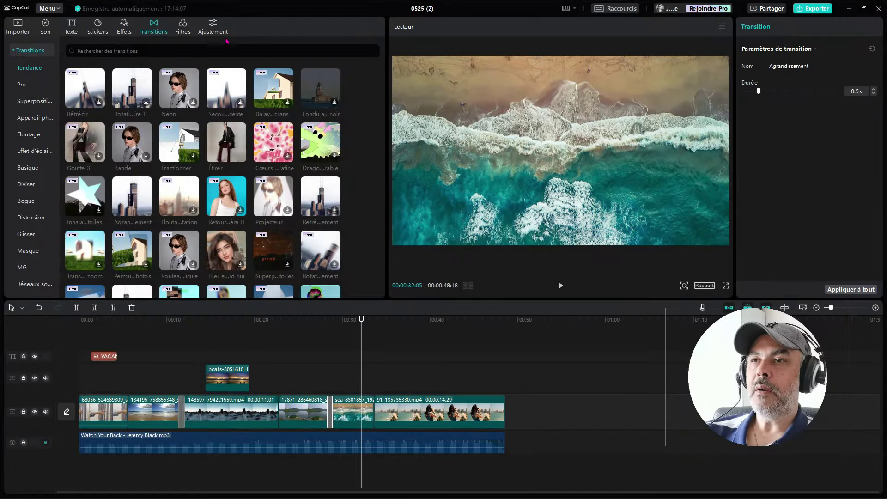
# - Add the Éclat filter from the Panorama filters on its own track above the last video clip
pyautogui.click(183, 29)
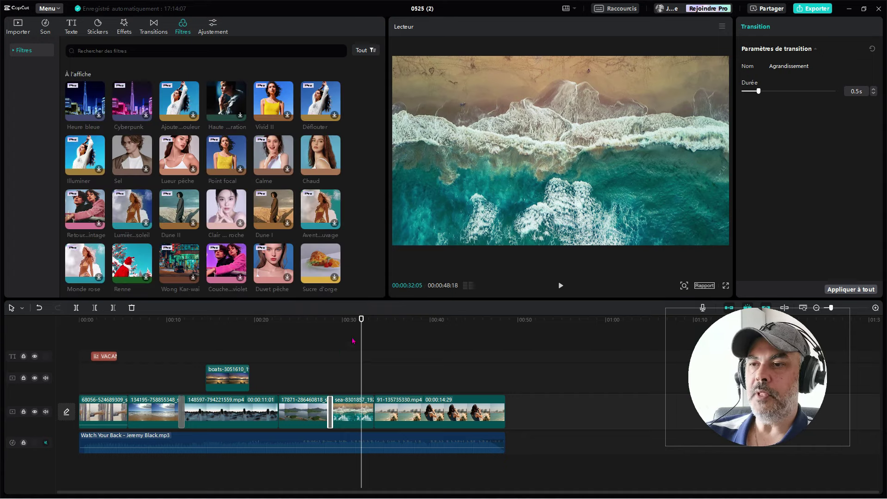
pyautogui.scroll(-10, 185, 207)
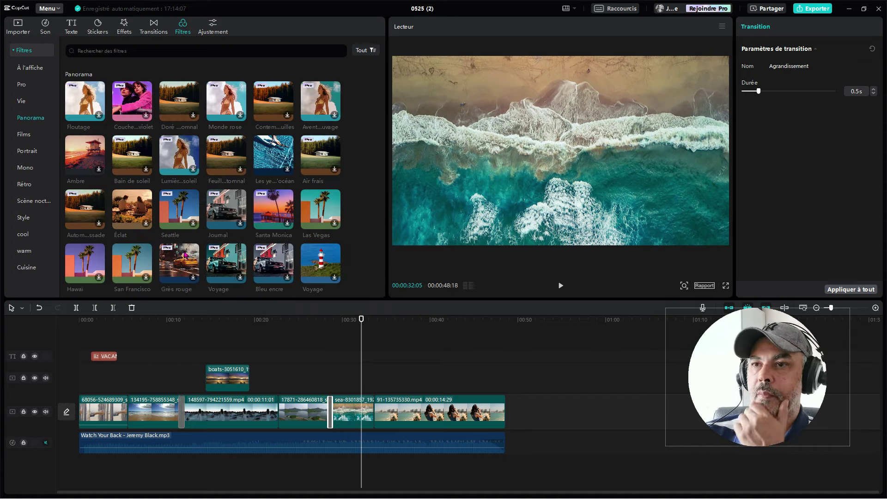
pyautogui.click(126, 217)
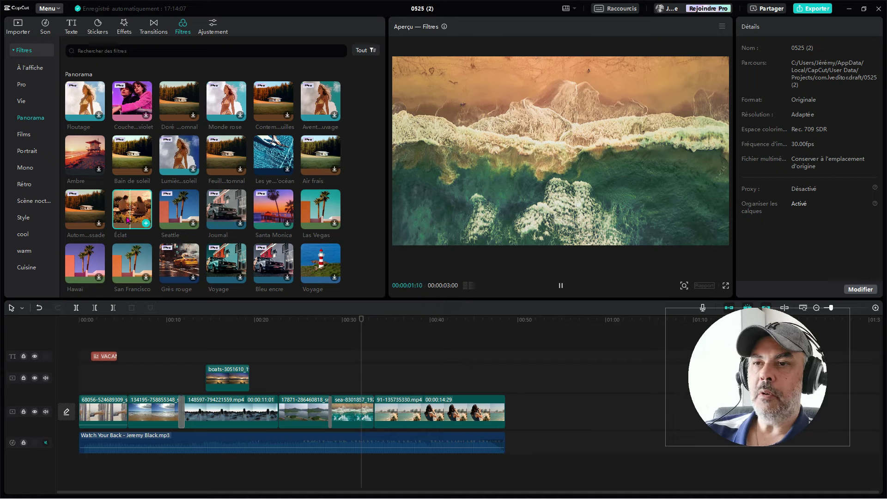
pyautogui.moveTo(126, 212); pyautogui.dragTo(427, 409)
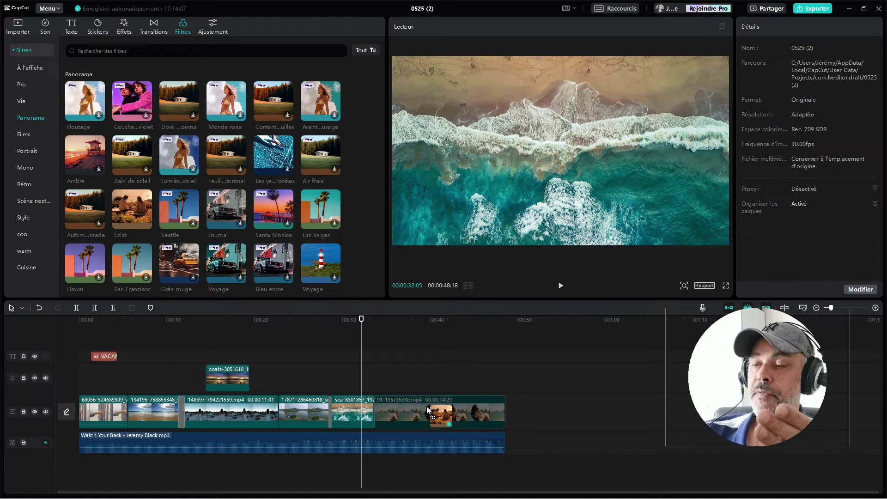
pyautogui.moveTo(427, 410); pyautogui.dragTo(426, 356)
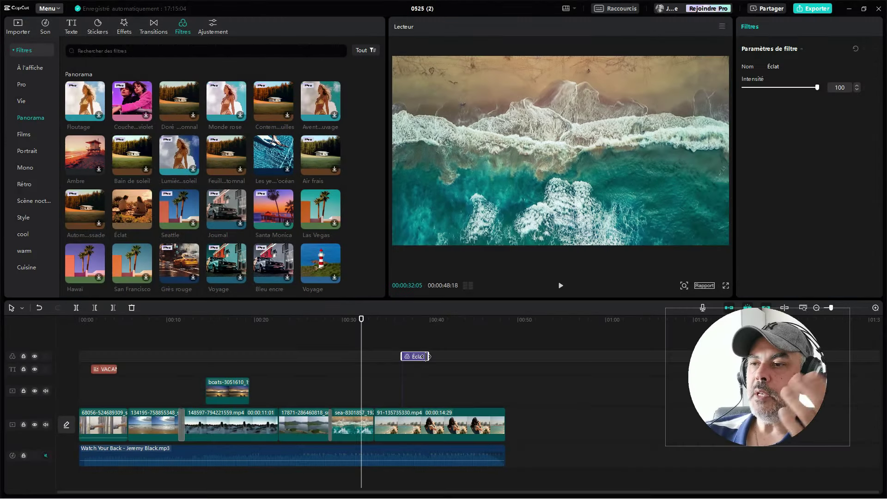
# - Extend both ends of the Éclat filter so it spans the whole last video clip
pyautogui.click(426, 357)
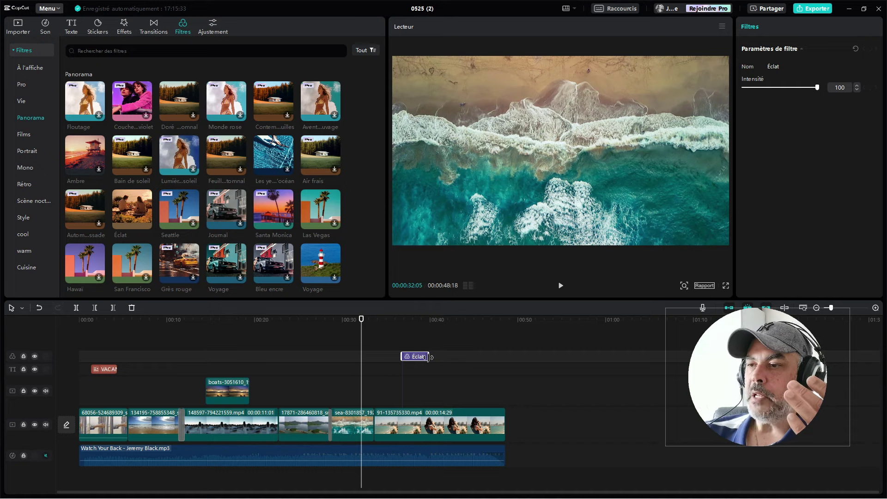
pyautogui.moveTo(428, 357); pyautogui.dragTo(506, 357)
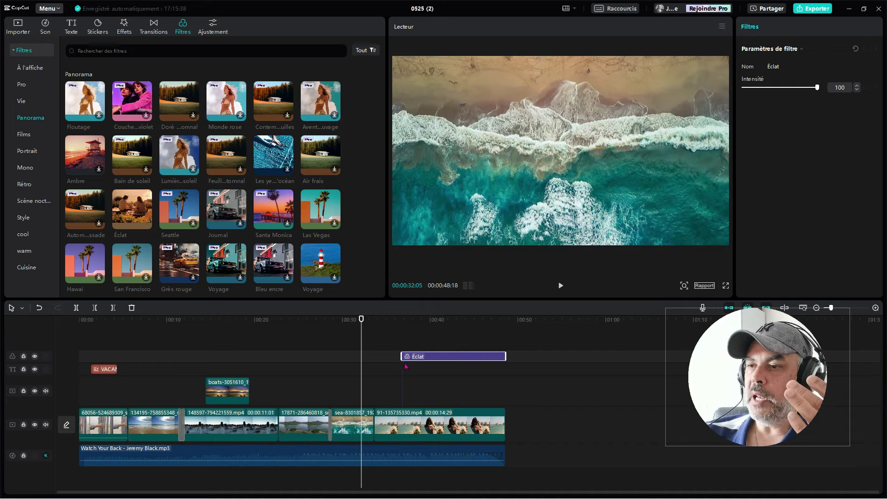
pyautogui.moveTo(401, 357); pyautogui.dragTo(375, 359)
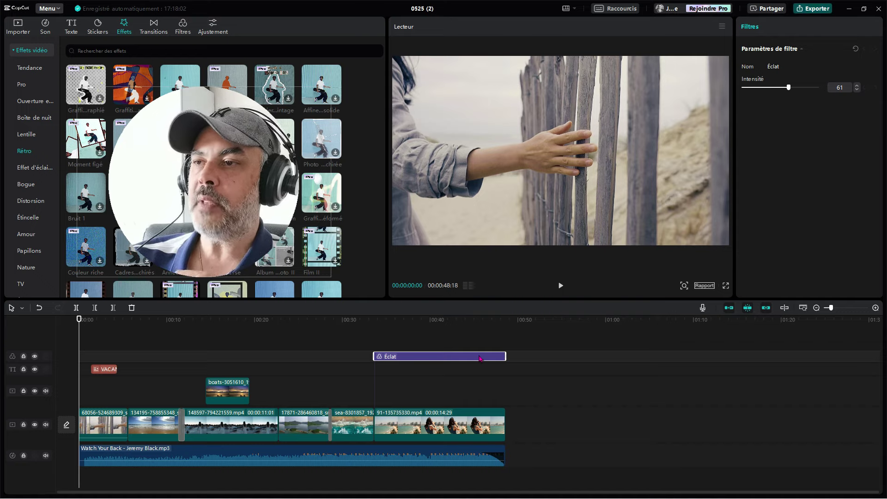
# - Export the video as 0525 (2) at 1080P with recommended bitrate, H.264 codec, mp4 format and 30fps
pyautogui.hotkey('ctrl', 'e')
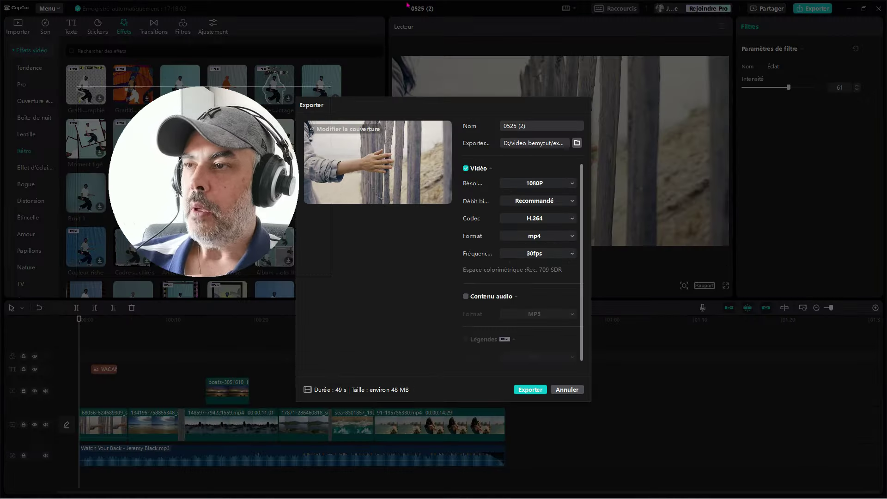
pyautogui.click(527, 126)
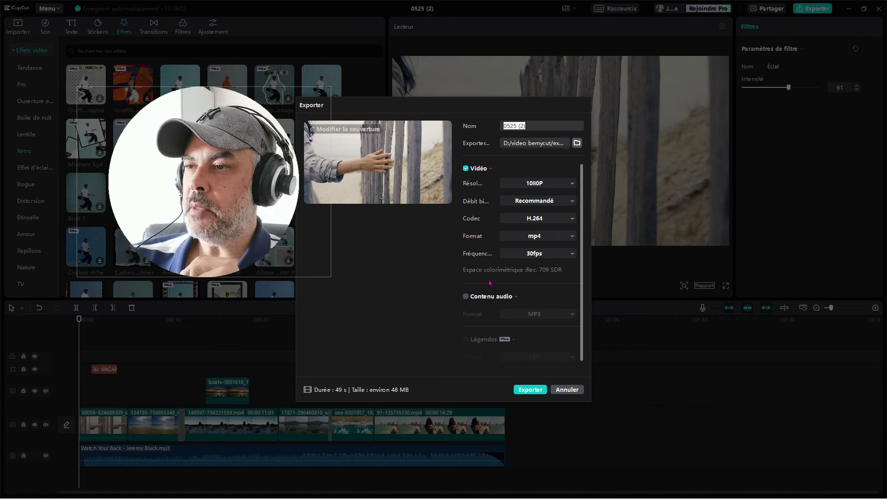
pyautogui.click(525, 390)
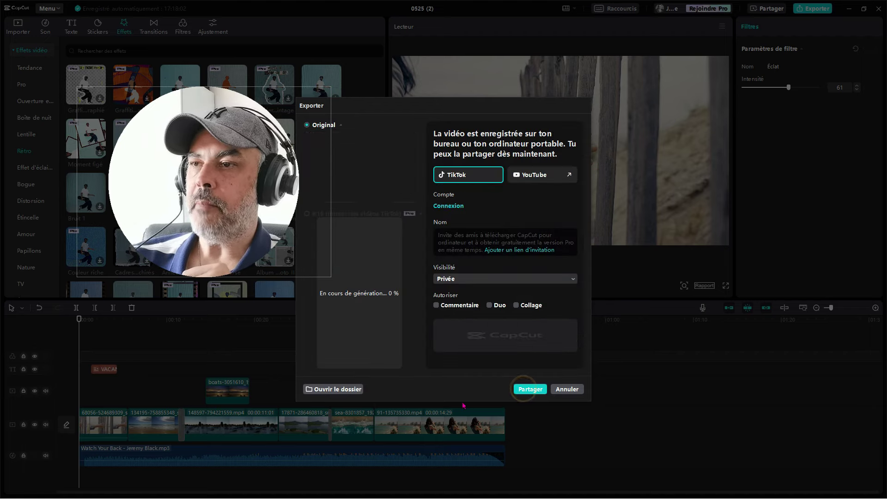